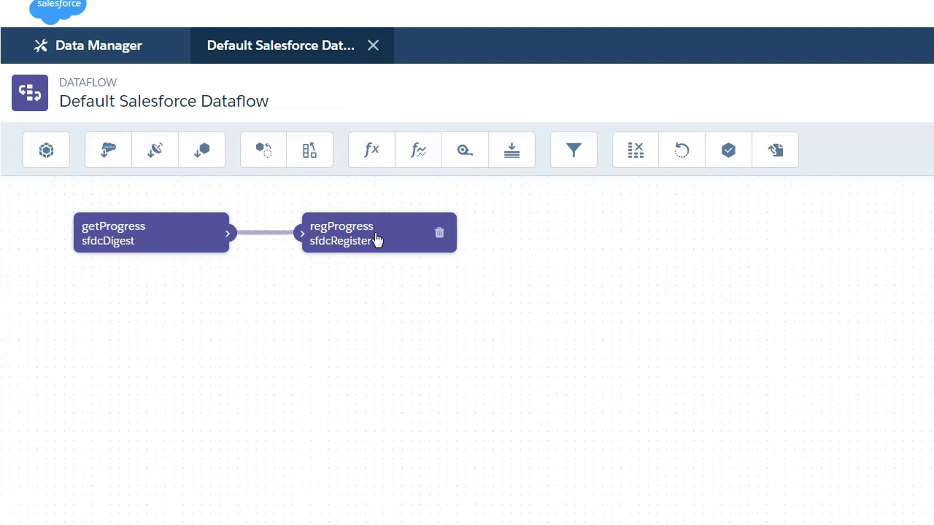
# Step: Add a compute expression node named enrichProgress with getProgress as its source
pyautogui.click(372, 155)
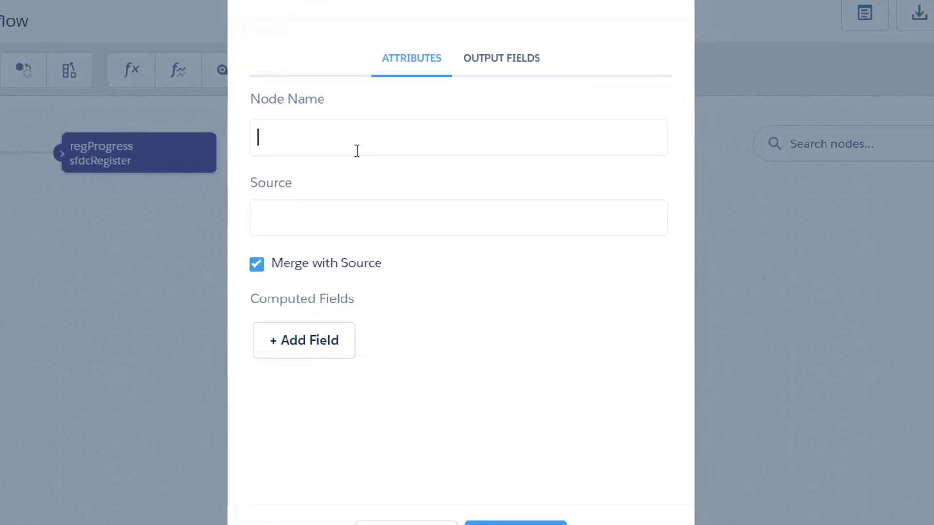
pyautogui.write('enrichProgress')
pyautogui.click(444, 223)
pyautogui.click(346, 261)
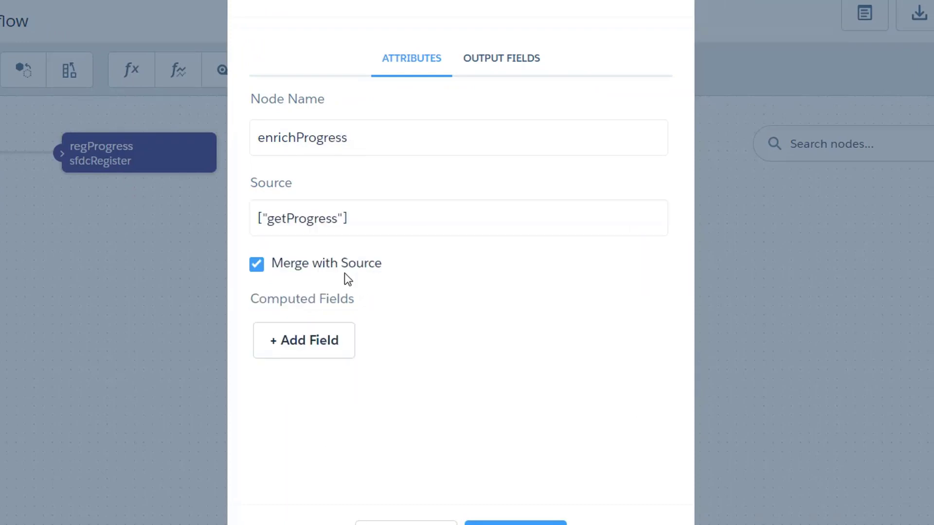
# Step: Add a Text computed field named SortStatus to the node
pyautogui.click(298, 341)
pyautogui.click(363, 98)
pyautogui.write('SortStatus')
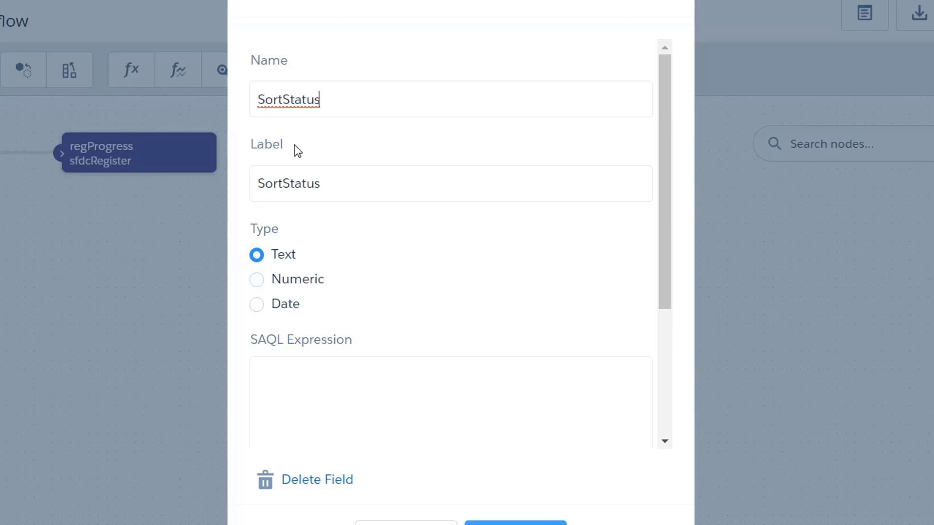
pyautogui.click(359, 425)
pyautogui.scroll(-4, 541, 249)
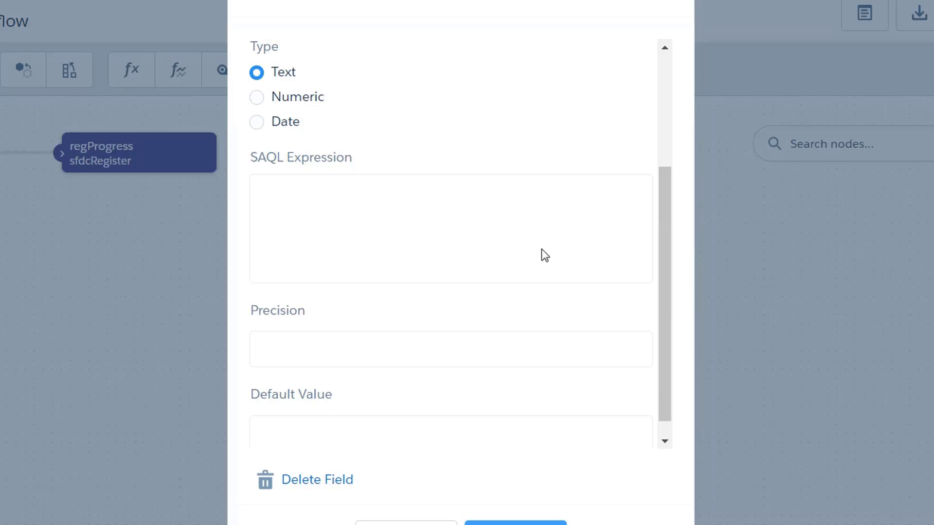
# Step: Enter 'case when a then b else c end' with case, when and else on separate lines
pyautogui.write('case when a then b else c end')
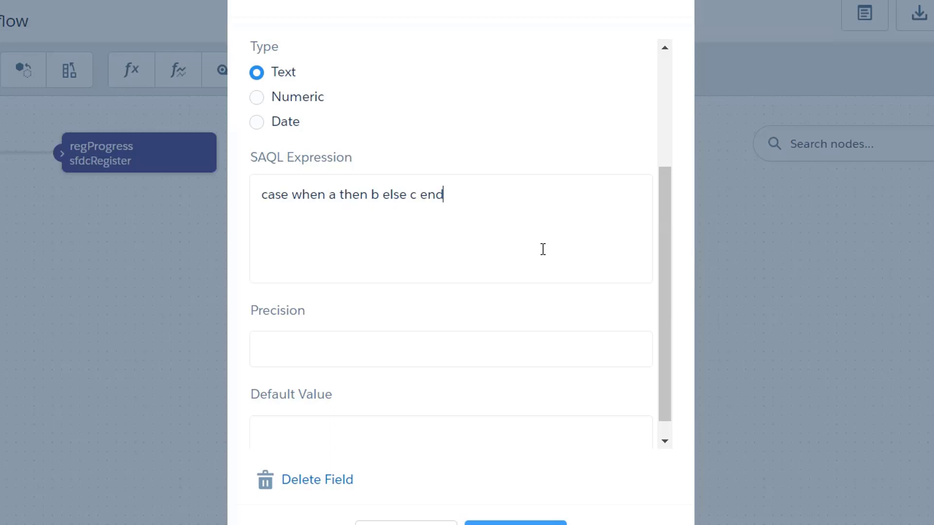
pyautogui.click(384, 197)
pyautogui.press('Return')
pyautogui.press('Return')
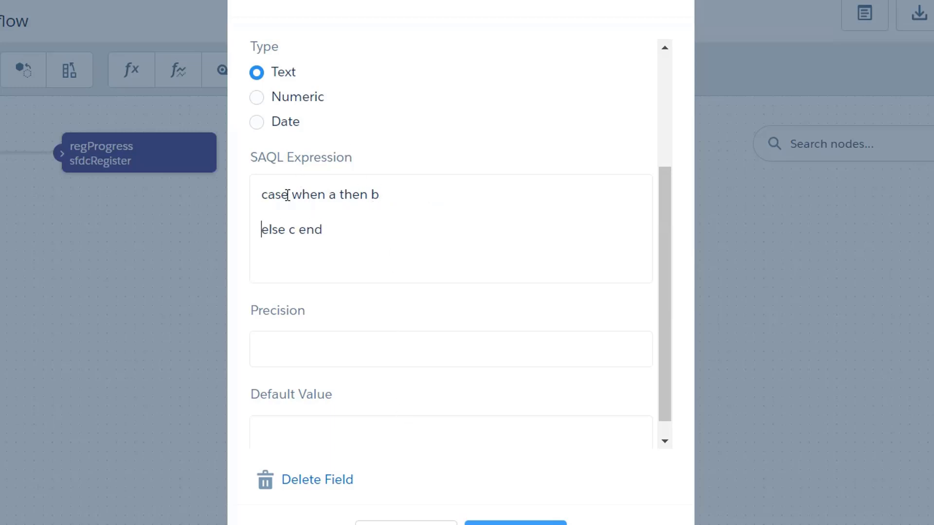
pyautogui.click(288, 195)
pyautogui.press('Return')
pyautogui.press('Return')
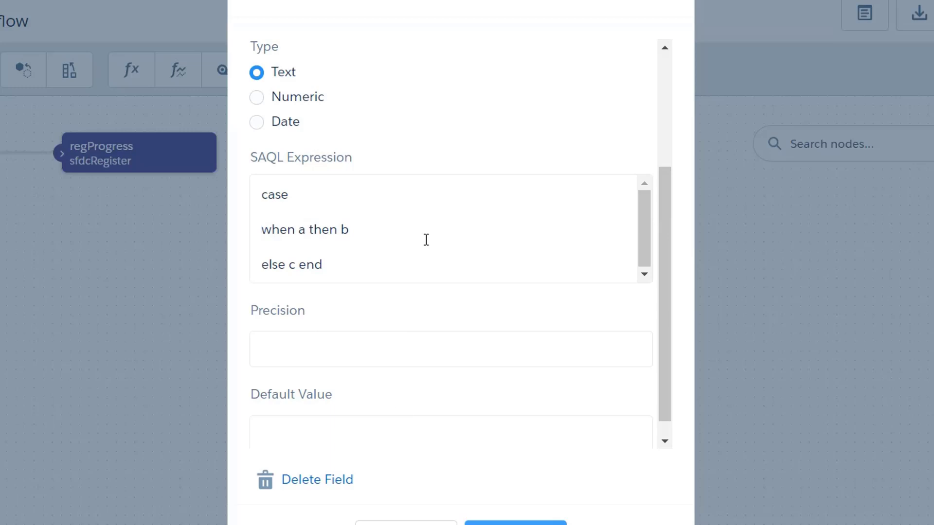
pyautogui.click(371, 227)
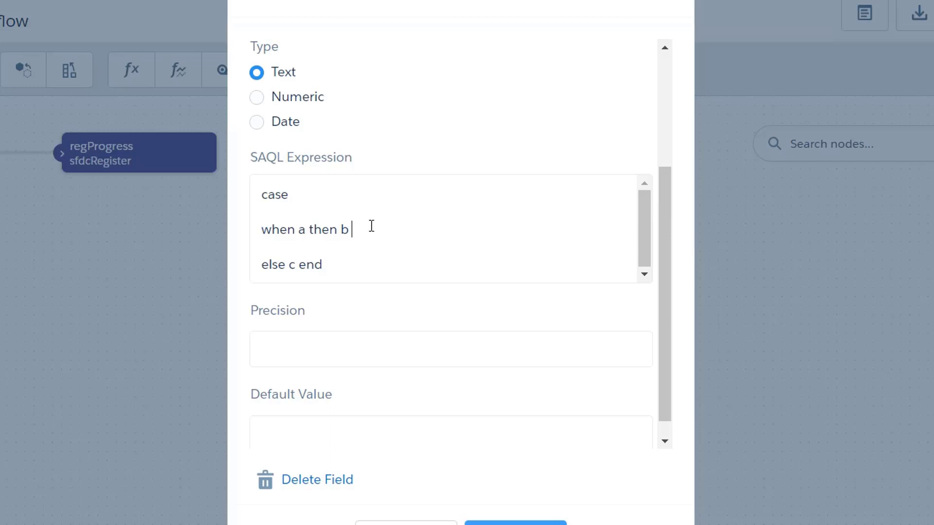
# Step: Rewrite the when line as Status__c == "Beginning" then "01 Beginning"
pyautogui.click(305, 229)
pyautogui.press('BackSpace')
pyautogui.write('Status__c == "B')
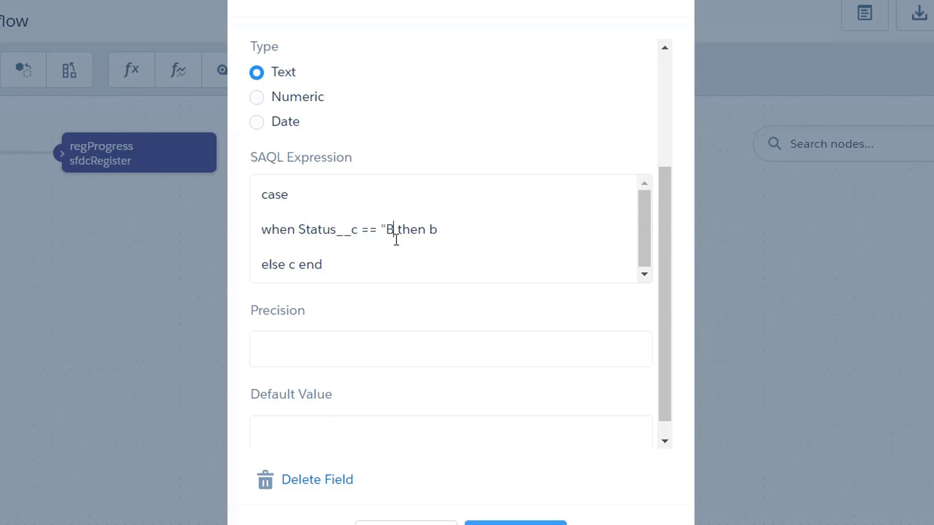
pyautogui.write('eginning"')
pyautogui.click(504, 232)
pyautogui.press('BackSpace')
pyautogui.write('")1 Beginning"')
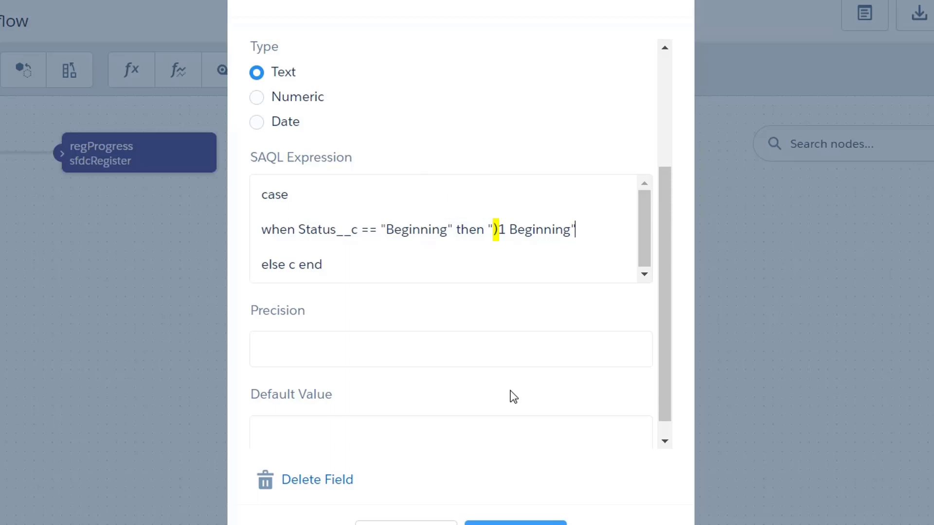
pyautogui.click(502, 238)
pyautogui.press('BackSpace')
pyautogui.write('0')
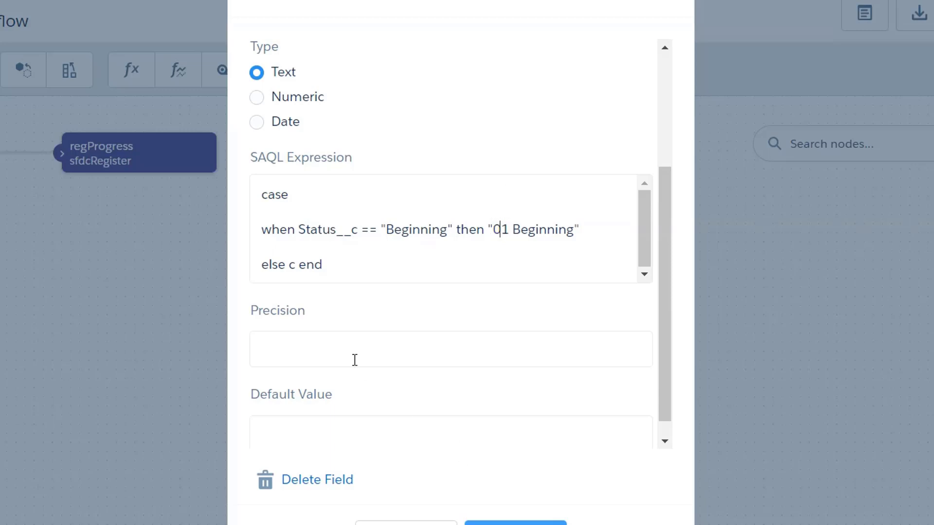
pyautogui.click(589, 225)
pyautogui.click(299, 228)
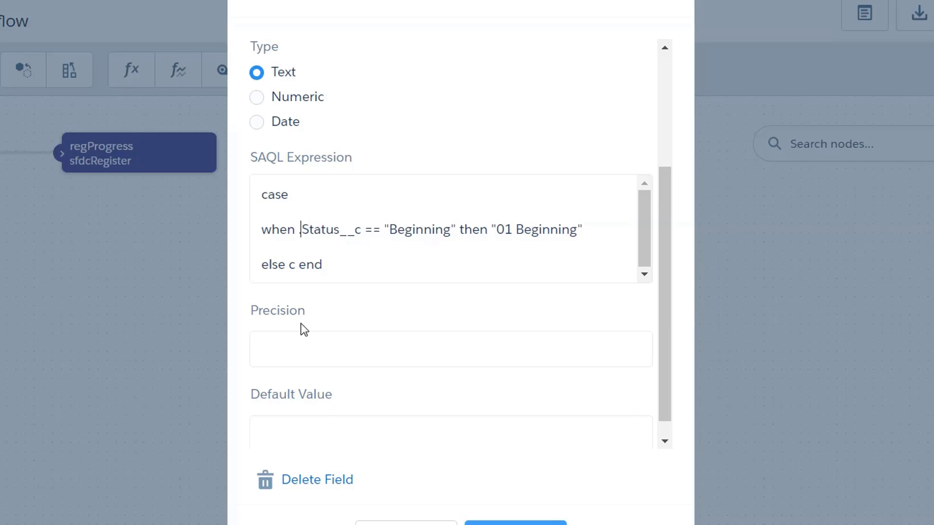
pyautogui.write('Account.')
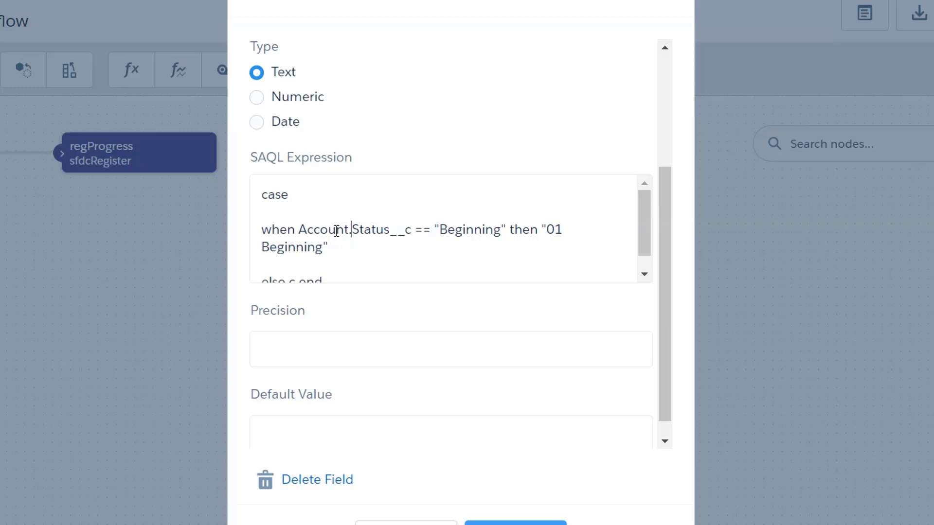
pyautogui.click(298, 230)
pyautogui.write("'")
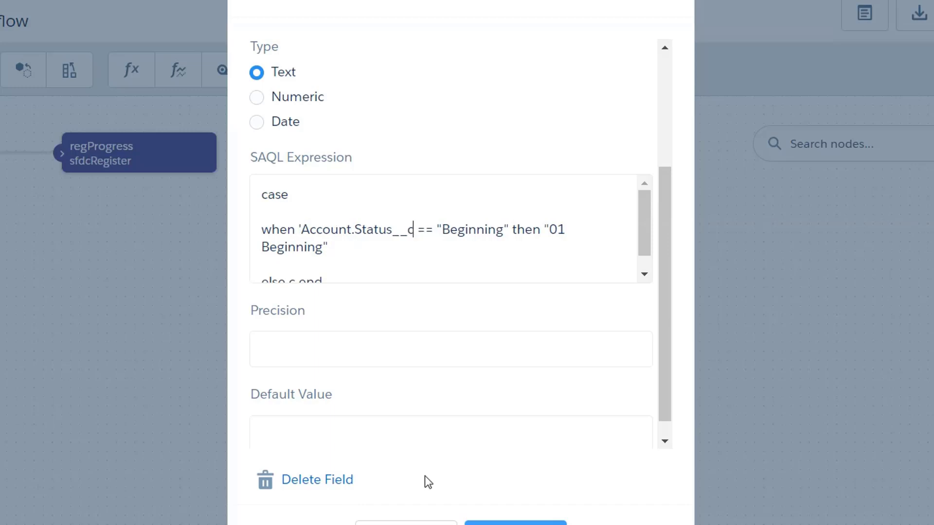
pyautogui.hotkey('ctrl', 'Right')
pyautogui.hotkey('ctrl', 'Right')
pyautogui.write("'")
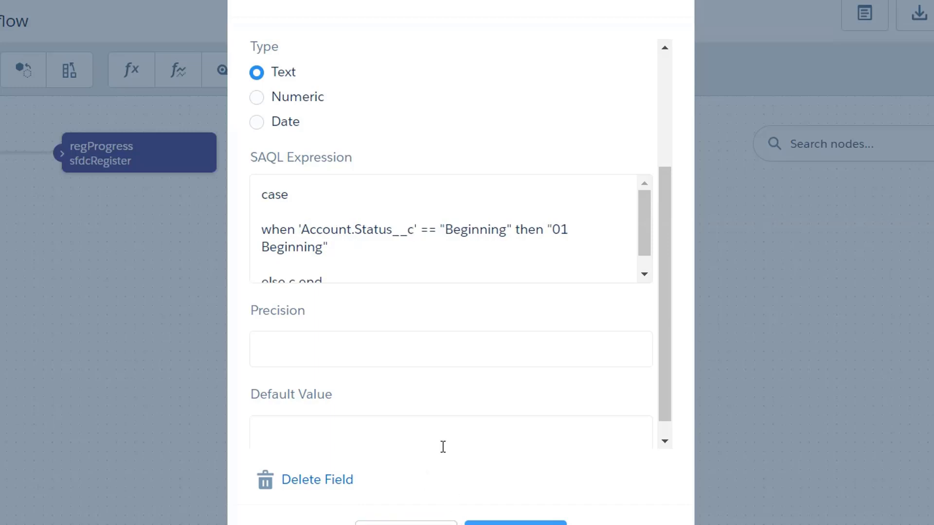
pyautogui.hotkey('ctrl', 'z')
pyautogui.hotkey('ctrl', 'z')
pyautogui.hotkey('ctrl', 'z')
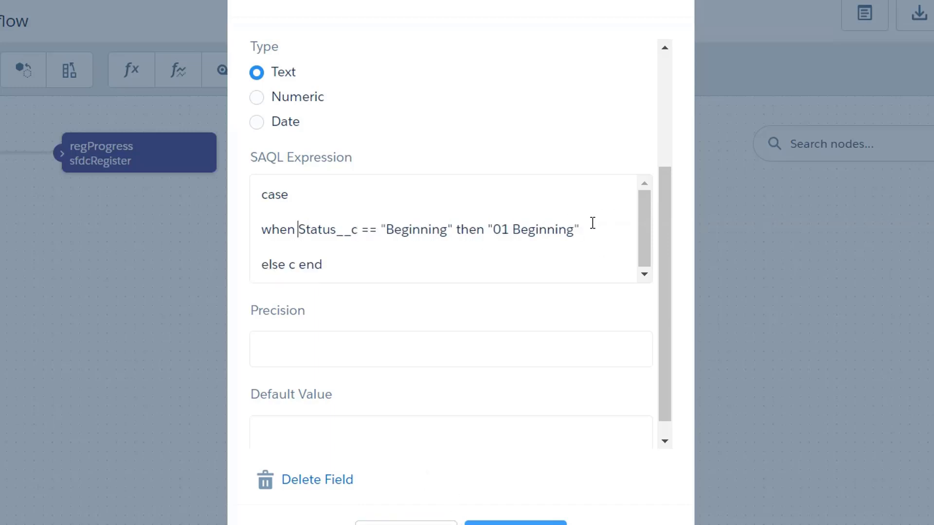
# Step: Duplicate the Beginning when line so it appears three times
pyautogui.moveTo(593, 223); pyautogui.dragTo(250, 233)
pyautogui.hotkey('ctrl', 'c')
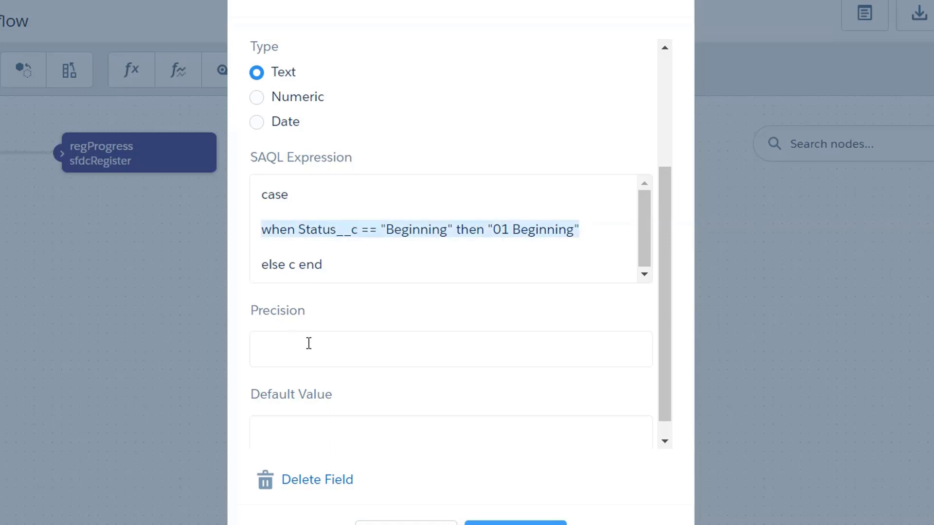
pyautogui.click(586, 239)
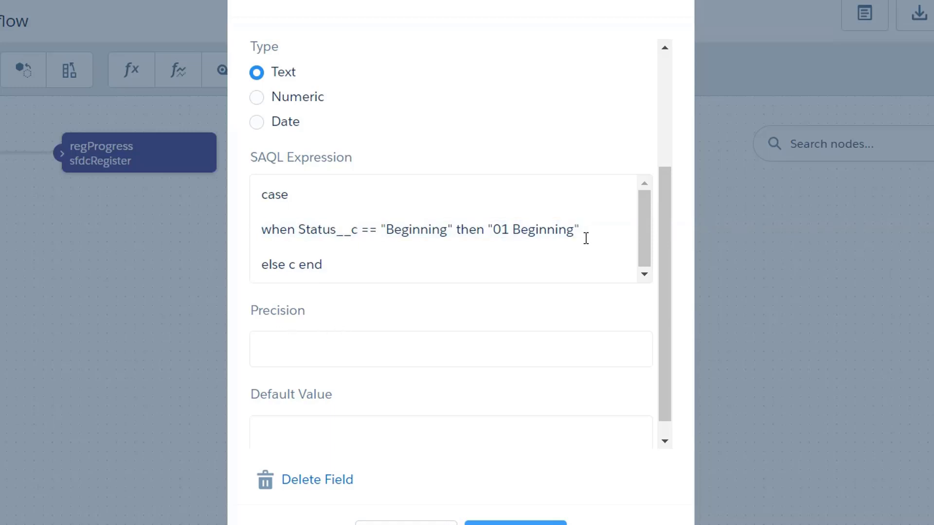
pyautogui.press('Return')
pyautogui.hotkey('ctrl', 'v')
pyautogui.press('Return')
pyautogui.hotkey('ctrl', 'v')
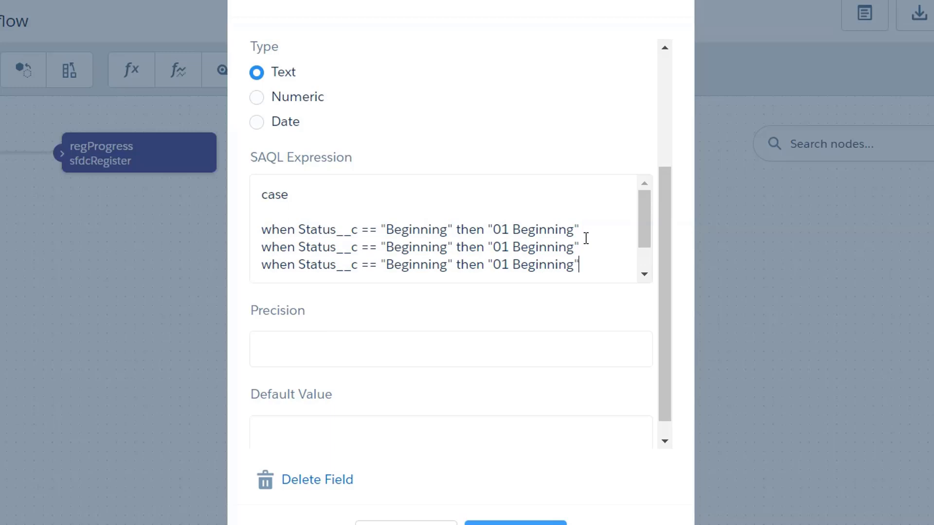
# Step: Edit the copies so line two maps "Middle" to "02 Middle" and line three maps "End" to "03 End"
pyautogui.click(420, 246)
pyautogui.doubleClick(426, 246)
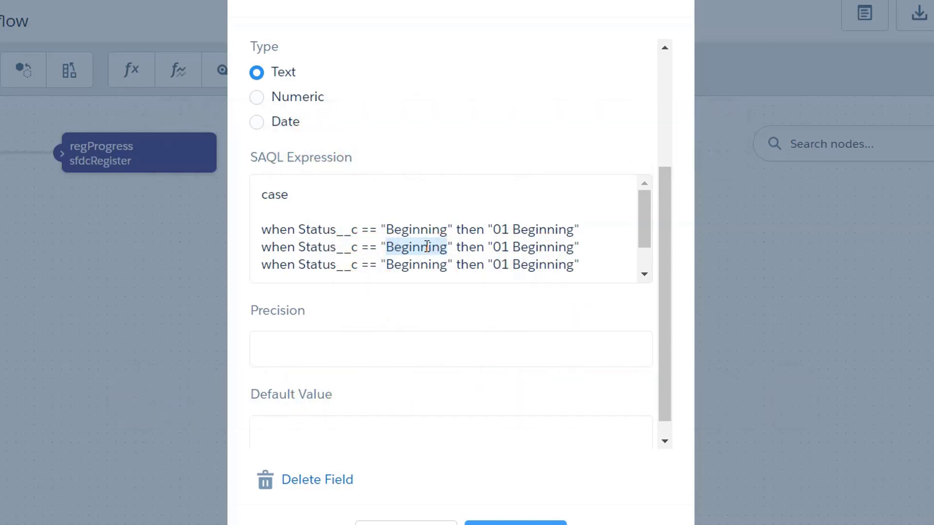
pyautogui.write('Middle')
pyautogui.doubleClick(426, 264)
pyautogui.write('End')
pyautogui.press('BackSpace')
pyautogui.write('2')
pyautogui.doubleClick(470, 265)
pyautogui.write('03')
pyautogui.doubleClick(532, 248)
pyautogui.write('Middle')
pyautogui.doubleClick(514, 265)
pyautogui.write('End')
pyautogui.scroll(-2, 515, 263)
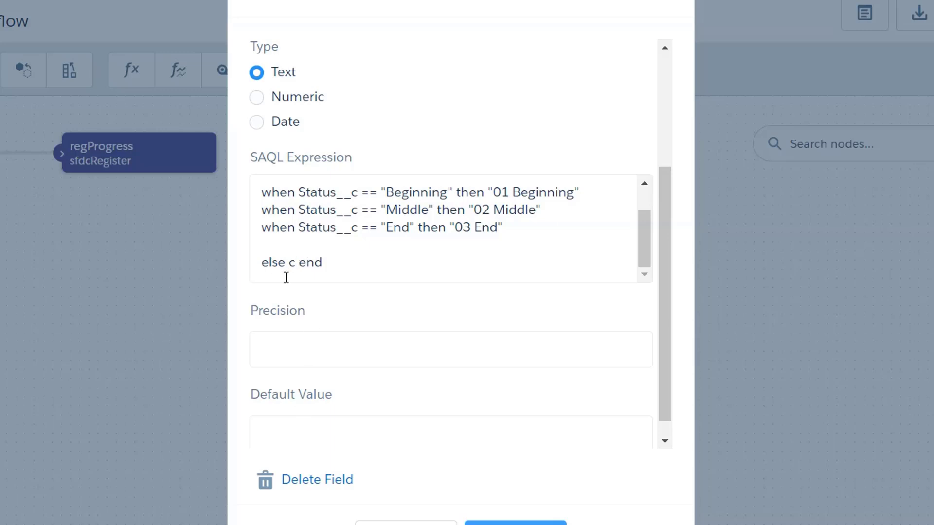
# Step: Replace the else placeholder c with "00 " + Status__c
pyautogui.click(294, 262)
pyautogui.press('BackSpace')
pyautogui.write('Status__c')
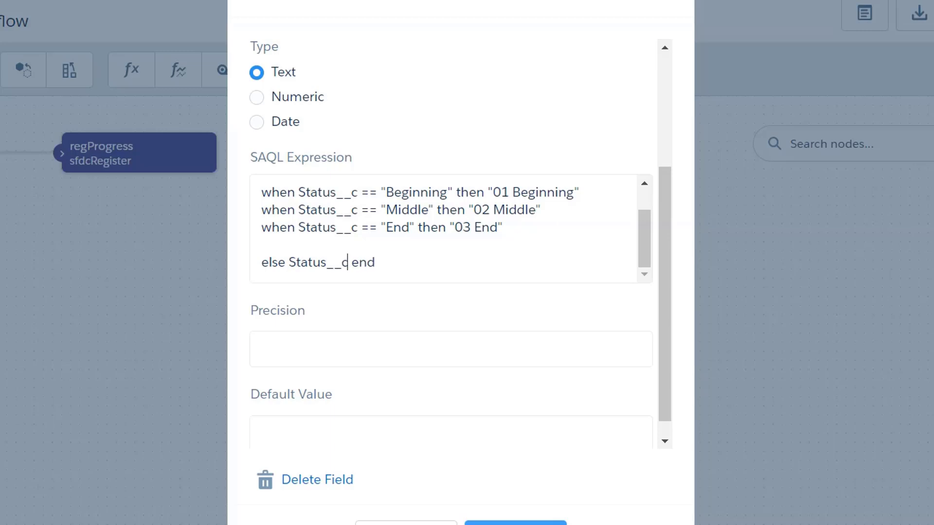
pyautogui.press('Left')
pyautogui.press('Left')
pyautogui.press('Left')
pyautogui.press('Left')
pyautogui.press('Left')
pyautogui.press('Left')
pyautogui.press('Left')
pyautogui.press('Left')
pyautogui.press('Left')
pyautogui.write('"00 " +')
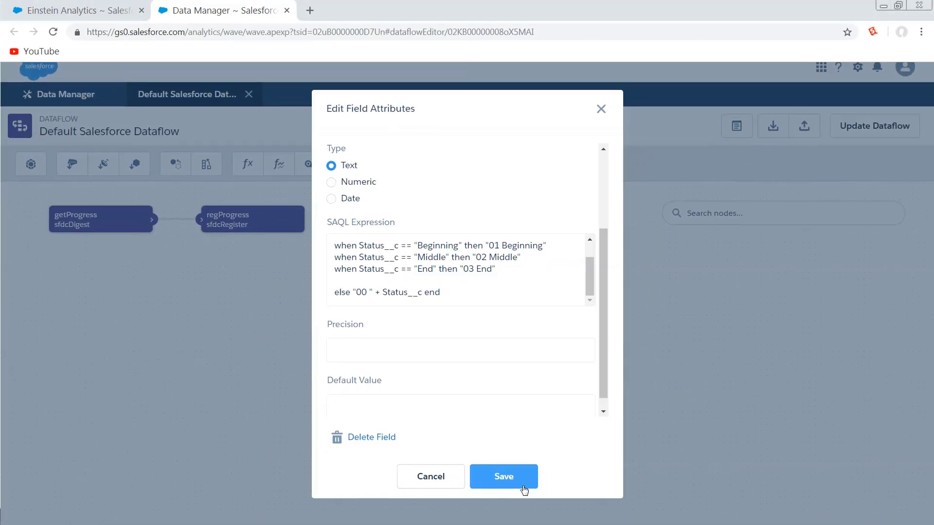
# Step: Save SortStatus and the enrichProgress node, and make enrichProgress the source of regProgress
pyautogui.click(523, 486)
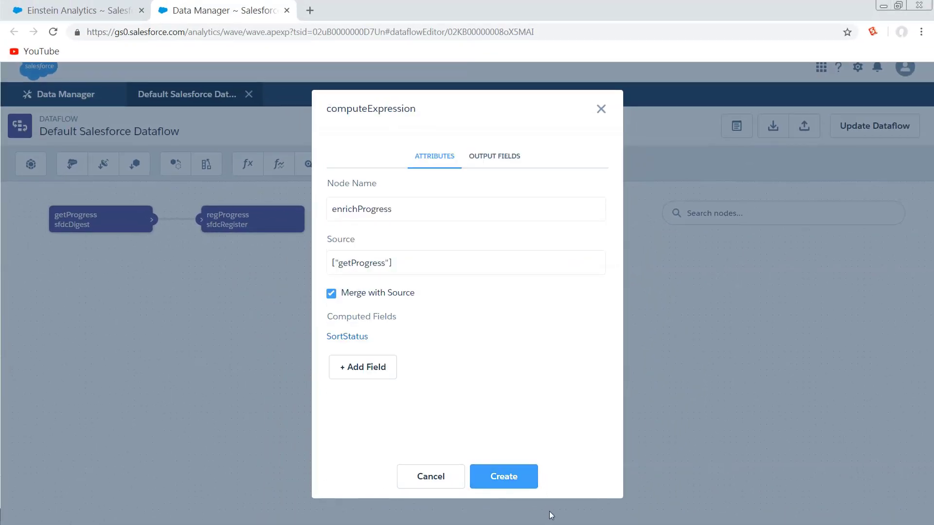
pyautogui.click(525, 484)
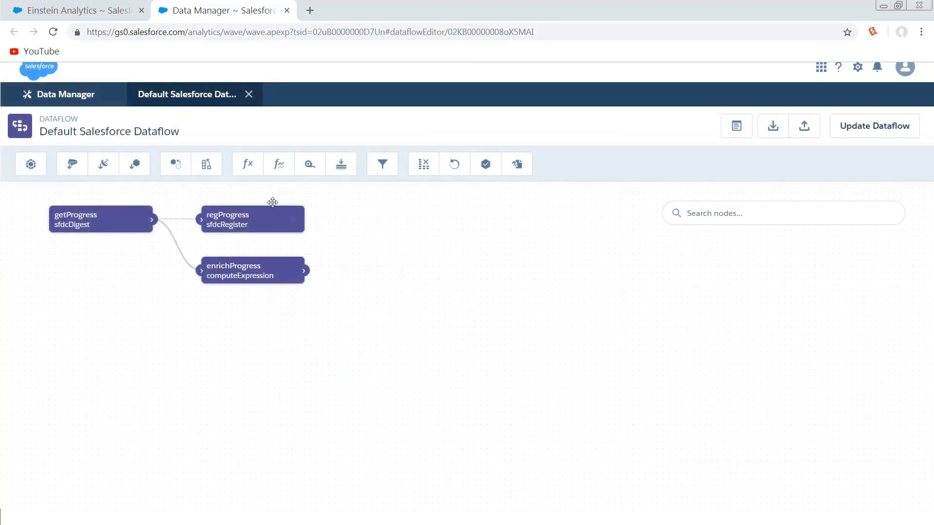
pyautogui.click(244, 222)
pyautogui.click(383, 263)
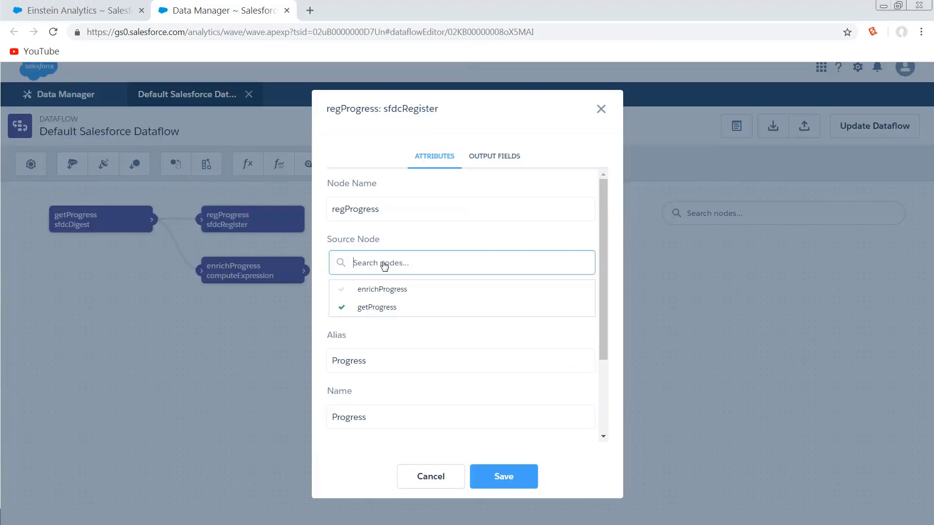
pyautogui.click(383, 290)
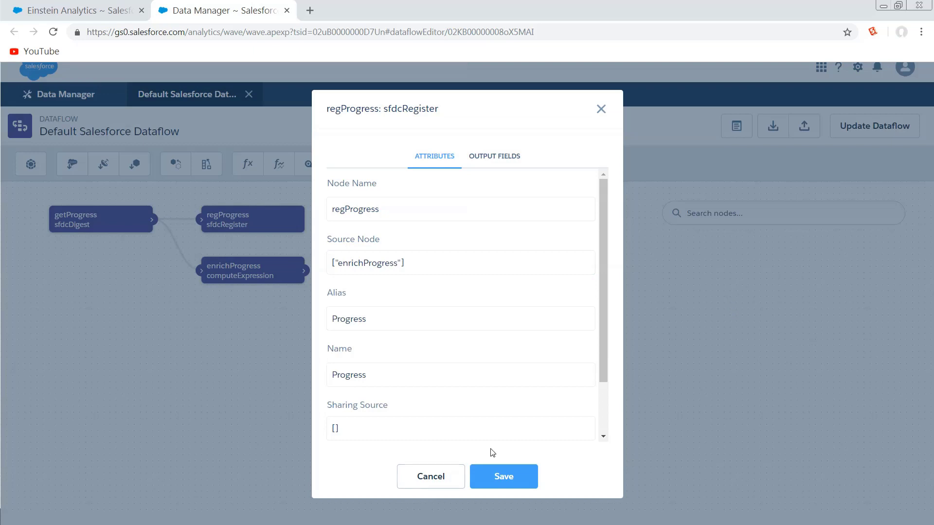
pyautogui.click(493, 484)
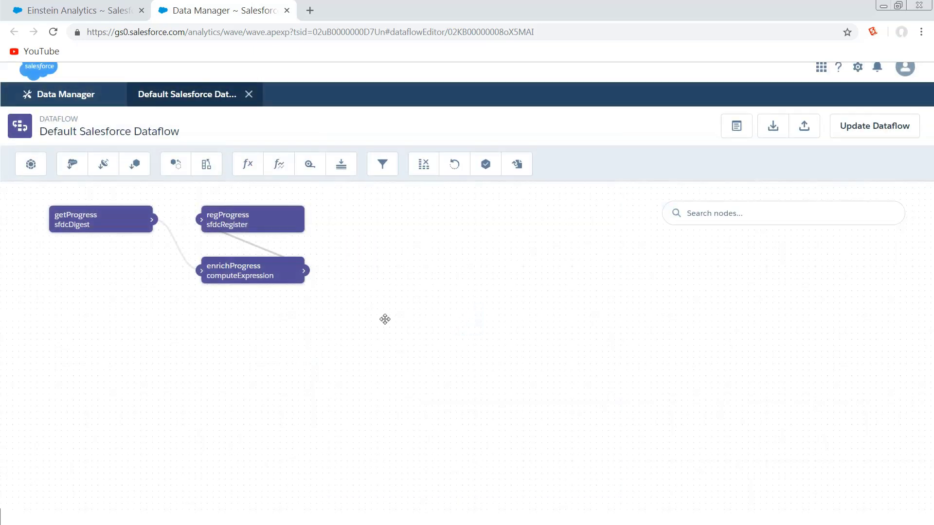
# Step: Update and run the dataflow, then refresh the data monitor until the run shows Successful
pyautogui.click(863, 128)
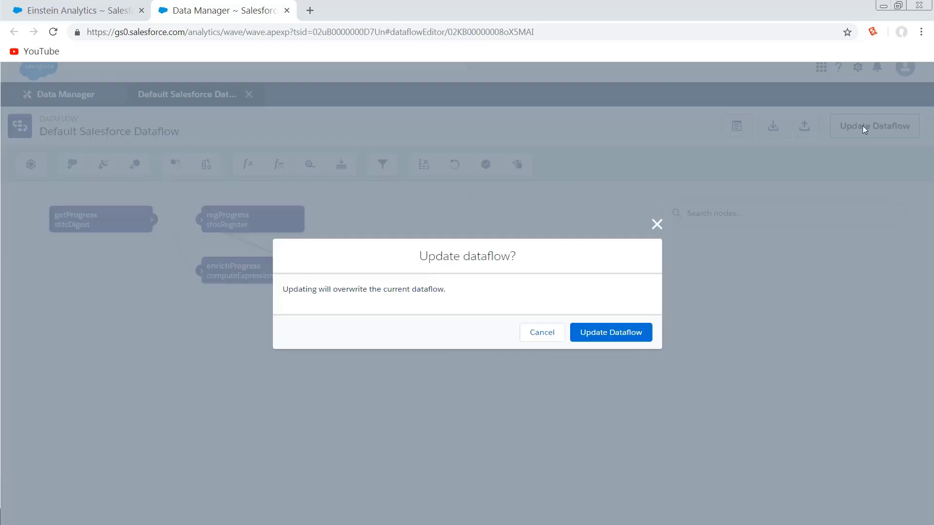
pyautogui.click(627, 334)
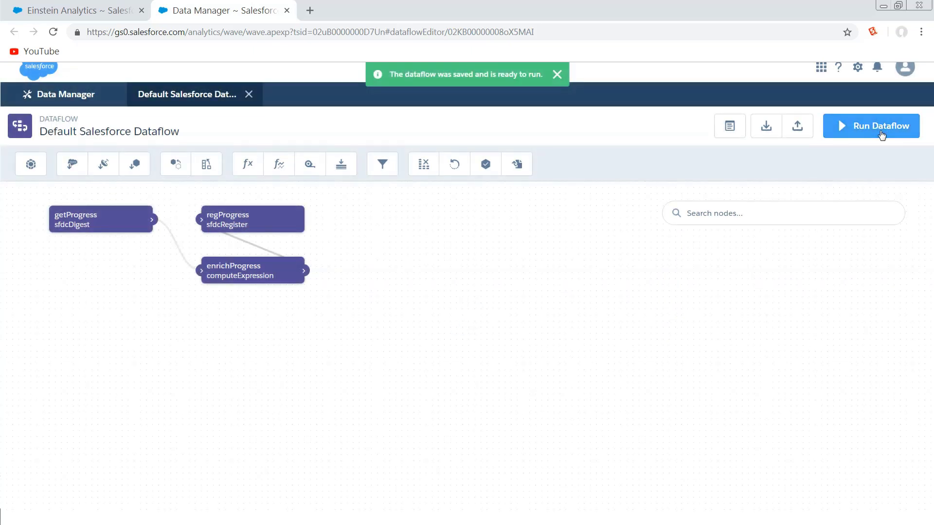
pyautogui.click(874, 121)
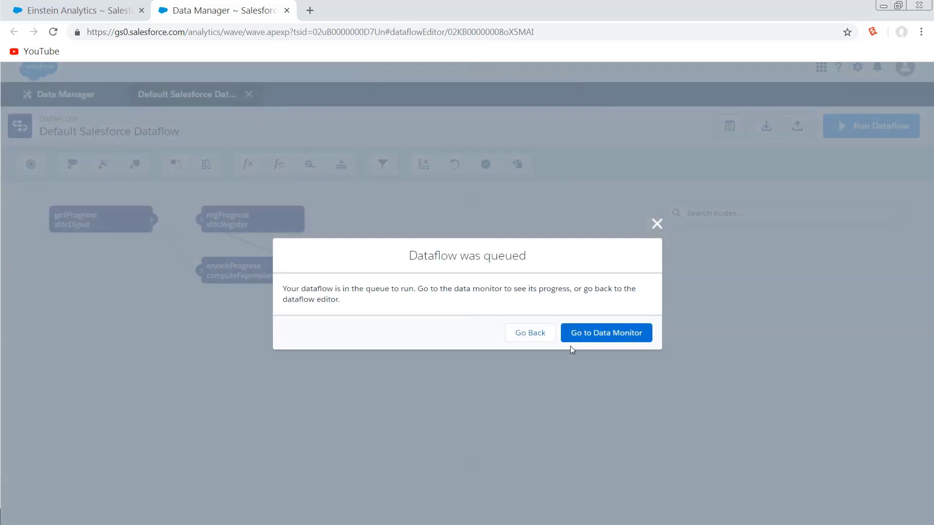
pyautogui.click(574, 341)
pyautogui.click(905, 156)
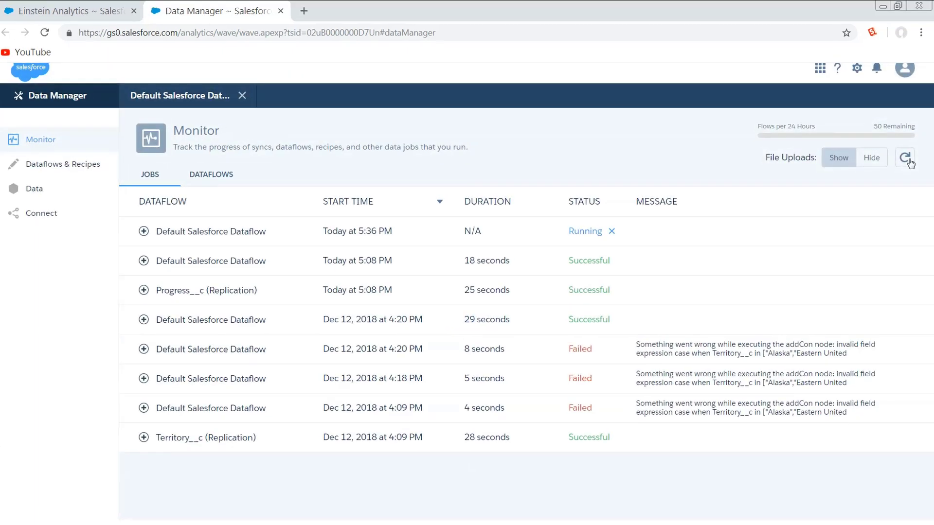
pyautogui.click(905, 157)
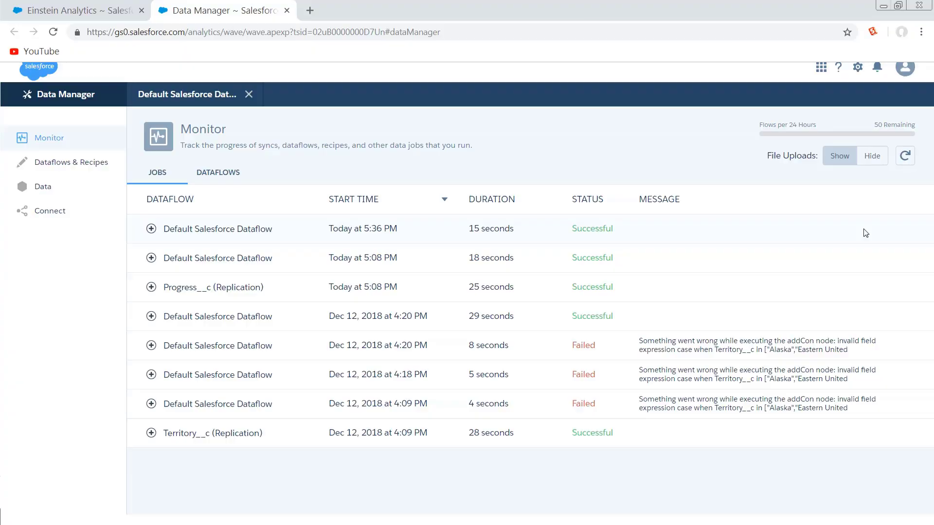
# Step: Return to the New dashboard tab showing the Progress bar chart
pyautogui.hotkey('ctrl', 'pageup')
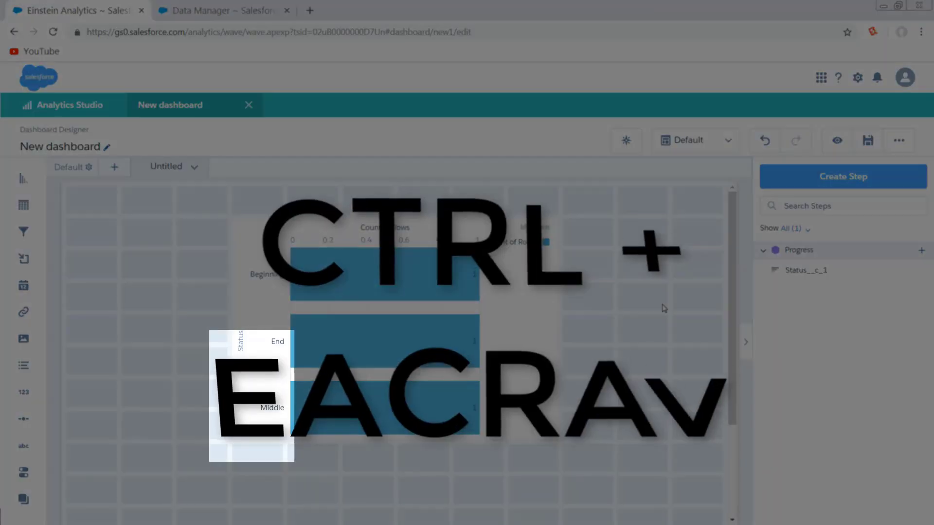
# Step: Copy the dashboard JSON, reload the page, paste the JSON back, and resume editing
pyautogui.hotkey('ctrl', 'e')
pyautogui.hotkey('ctrl', 'a')
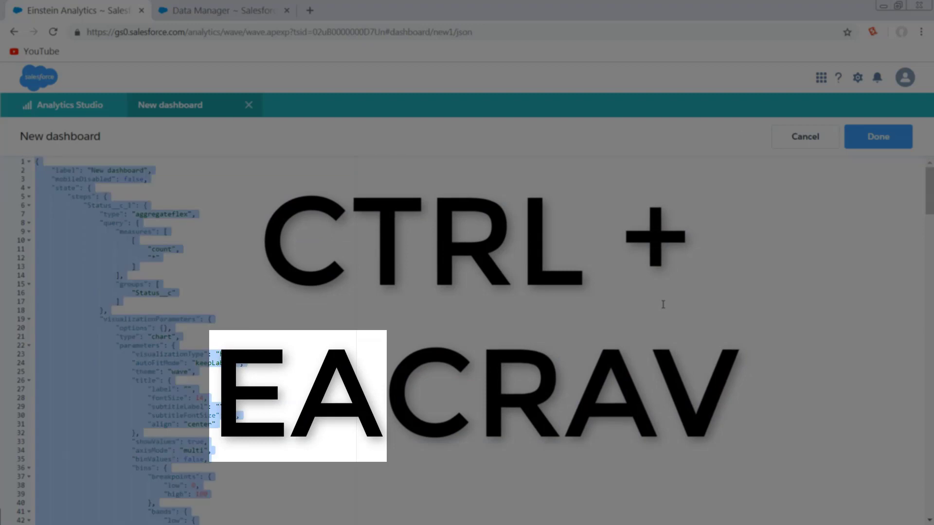
pyautogui.hotkey('ctrl', 'c')
pyautogui.hotkey('ctrl', 'r')
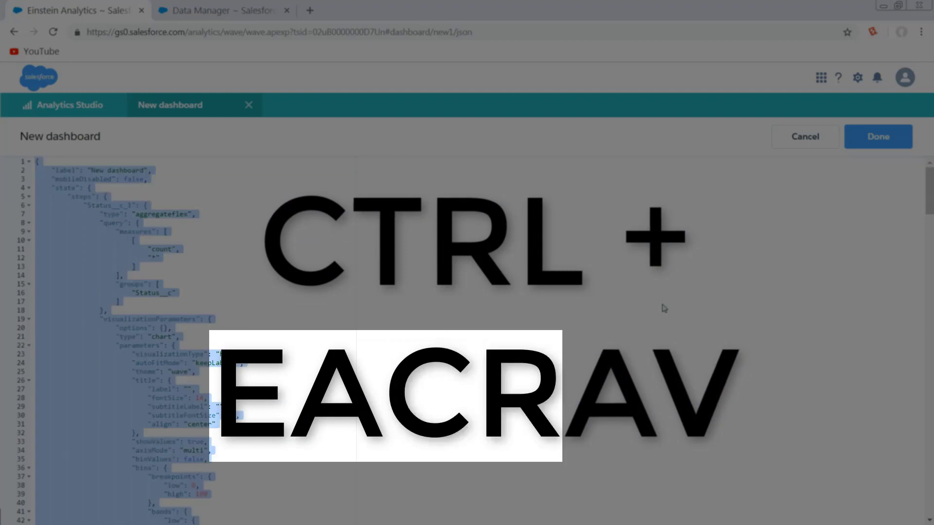
pyautogui.hotkey('ctrl', 'a')
pyautogui.hotkey('ctrl', 'v')
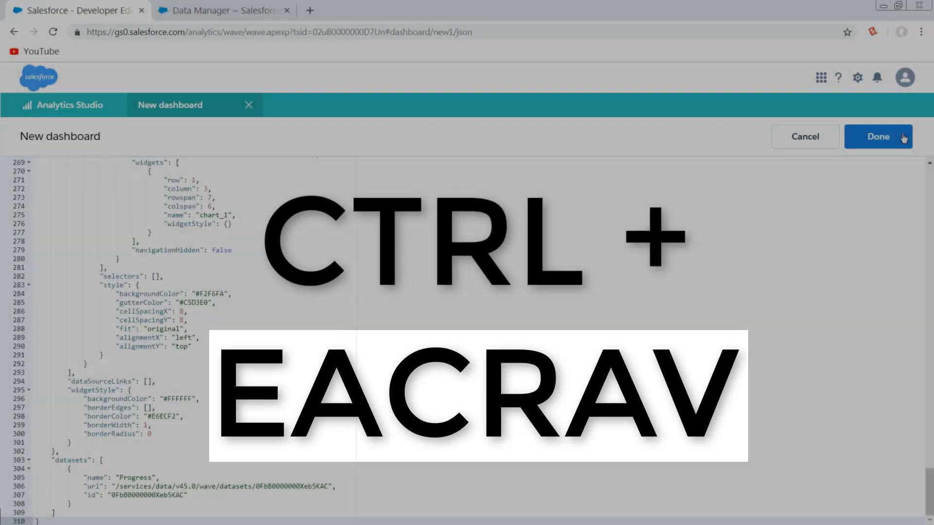
pyautogui.click(878, 137)
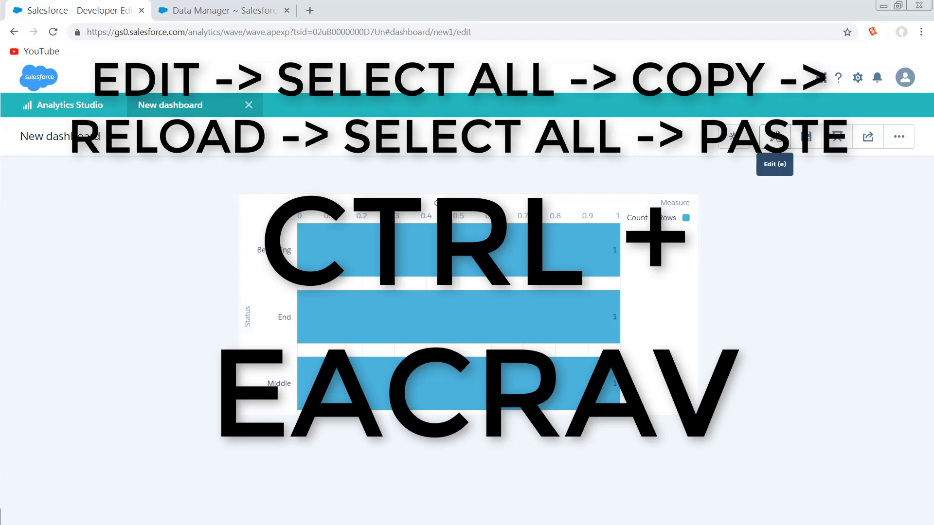
pyautogui.click(776, 136)
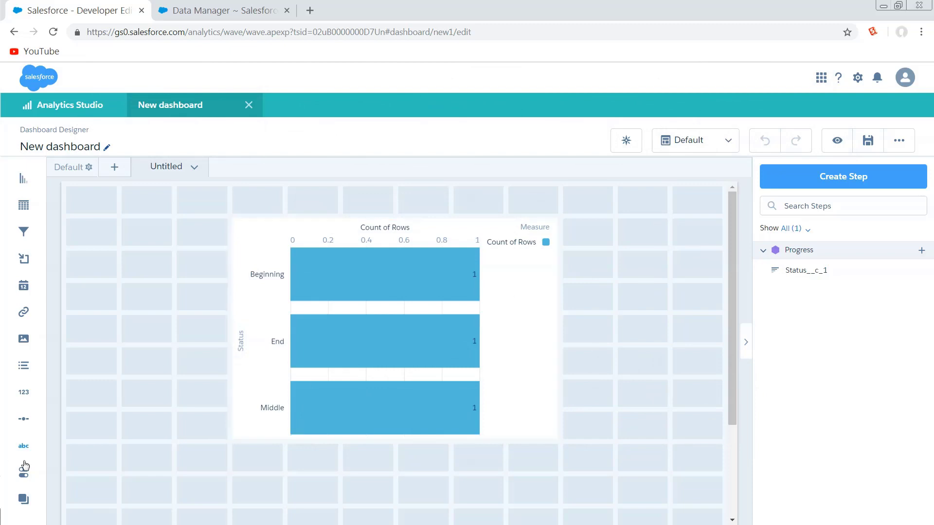
# Step: Change the bar chart's Bars grouping from Status to SortStatus and apply it
pyautogui.click(363, 328)
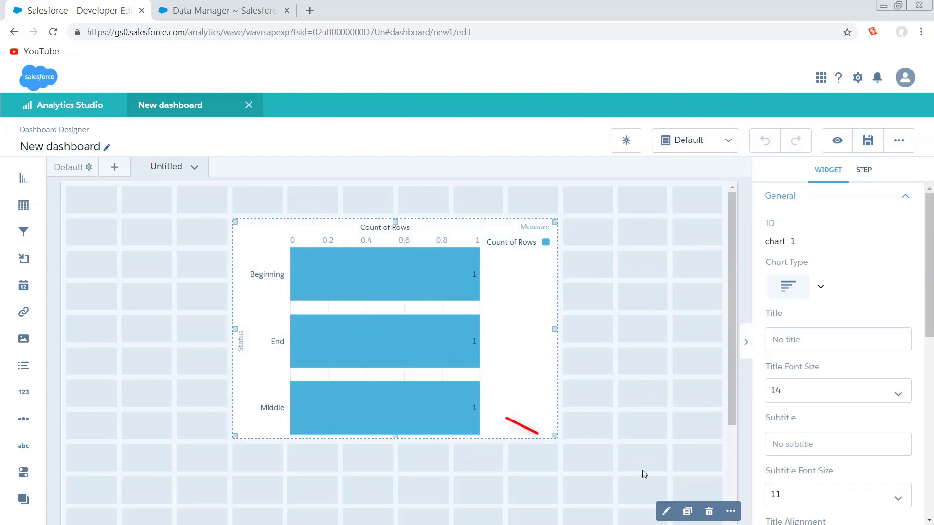
pyautogui.click(666, 510)
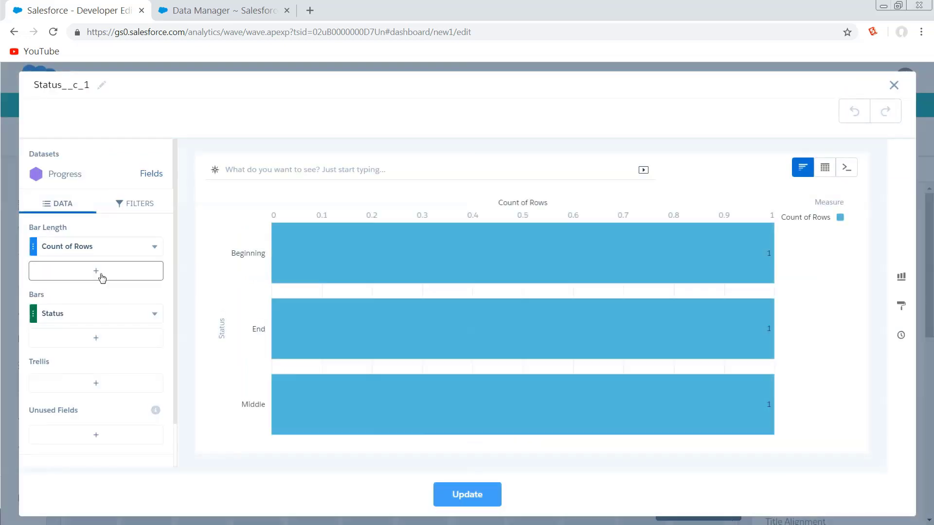
pyautogui.click(154, 313)
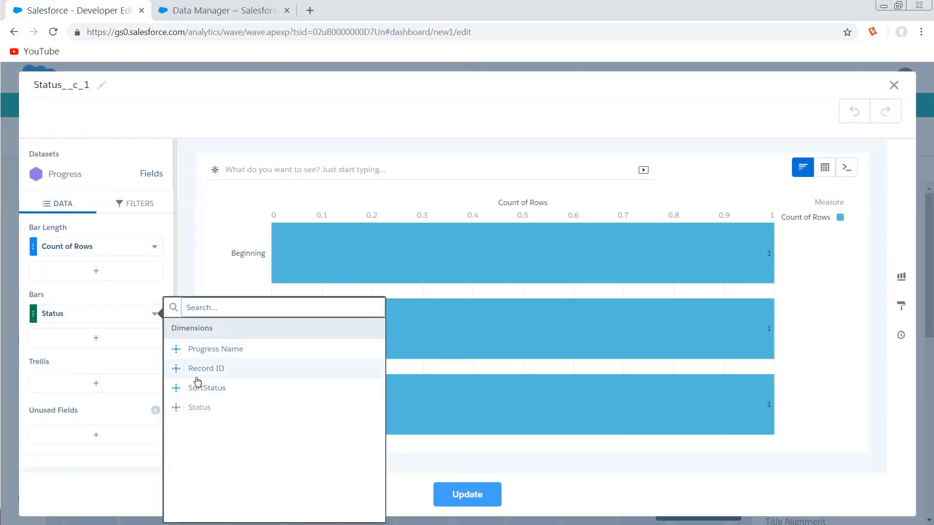
pyautogui.click(208, 392)
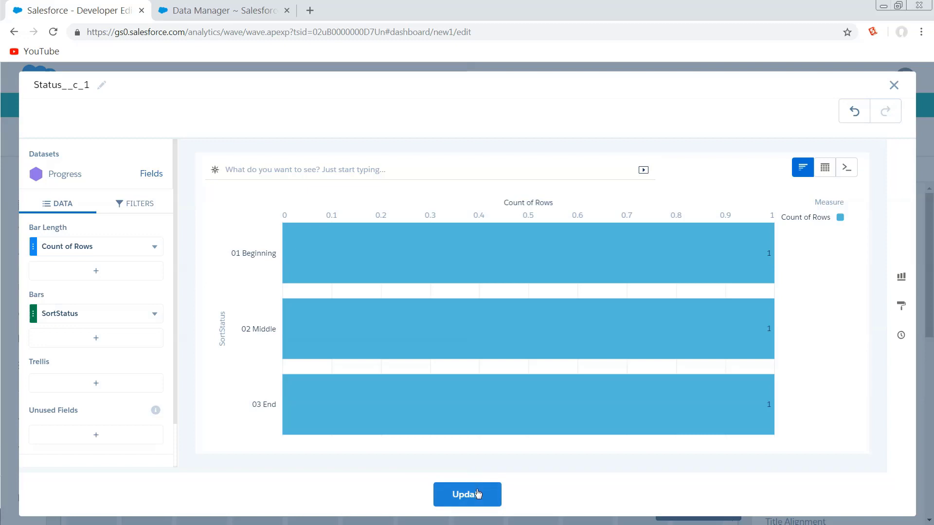
pyautogui.click(478, 493)
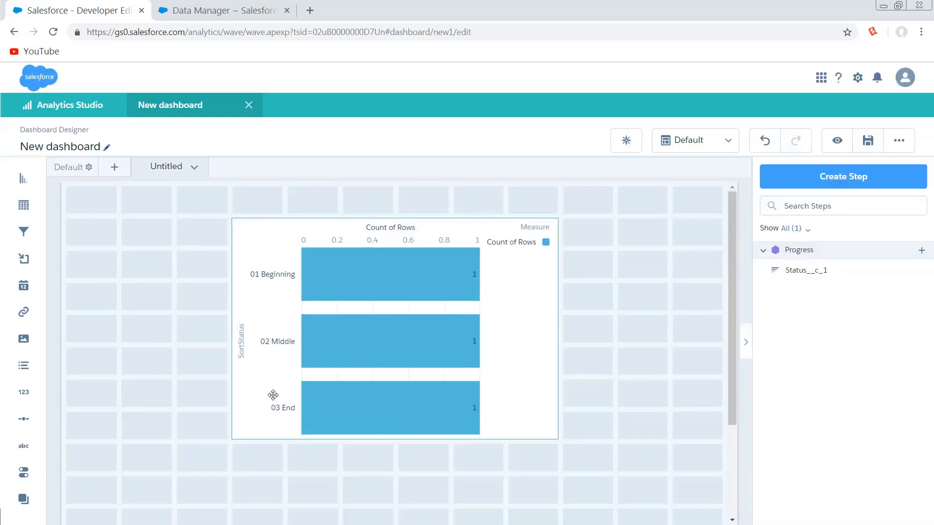
# Step: Open the Progress dataset from Analytics Studio's Datasets list in a new lens
pyautogui.click(74, 114)
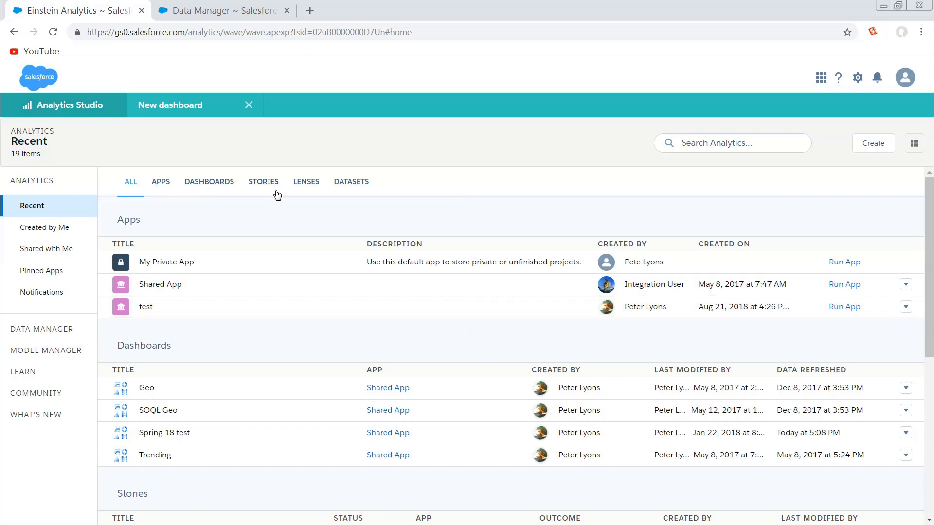
pyautogui.click(350, 184)
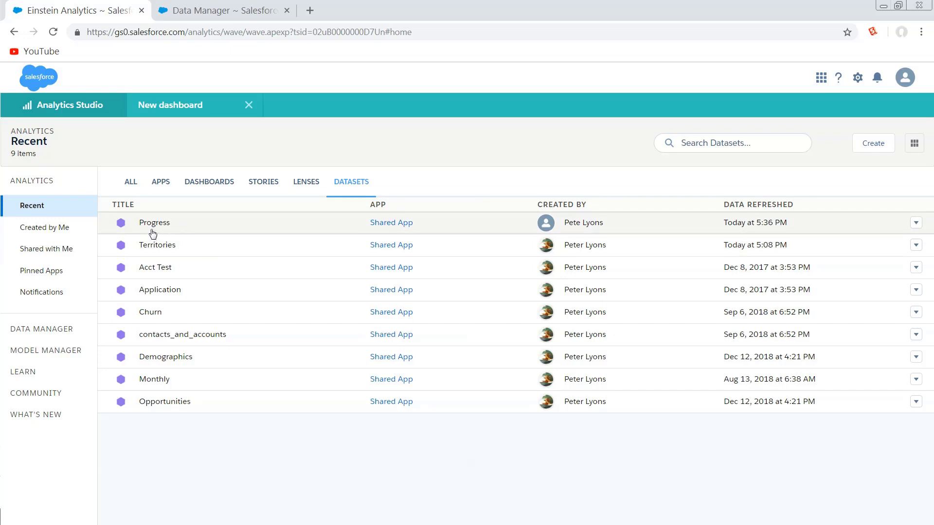
pyautogui.click(151, 225)
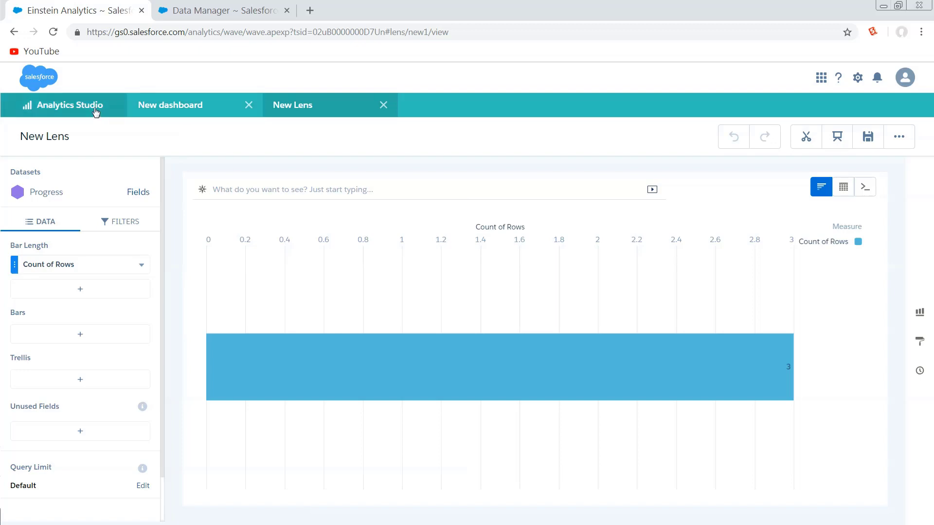
# Step: Go back to the New dashboard to inspect the chart's step, then switch to the New Lens
pyautogui.click(59, 112)
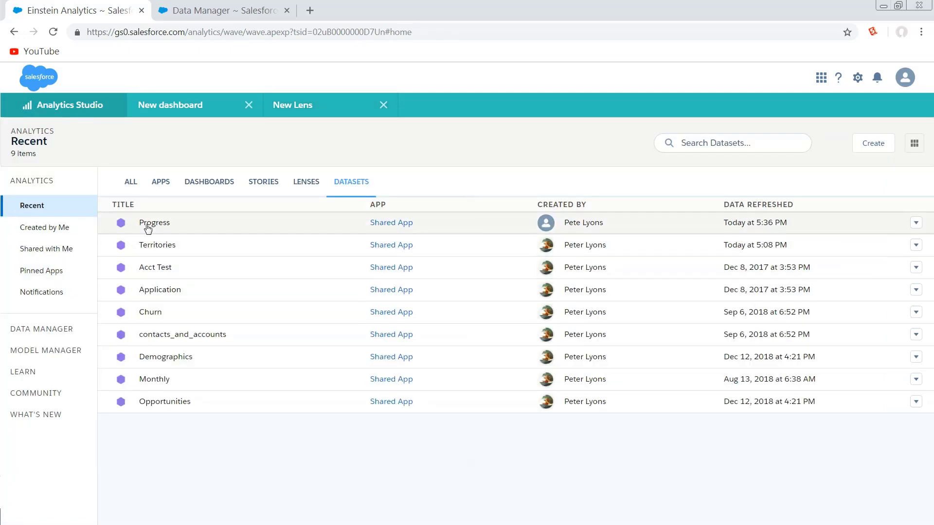
pyautogui.click(182, 116)
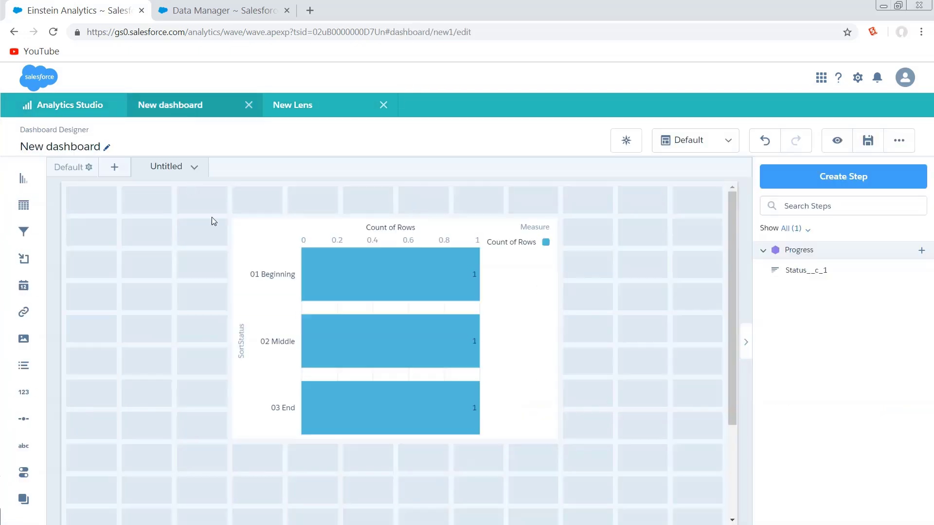
pyautogui.click(546, 377)
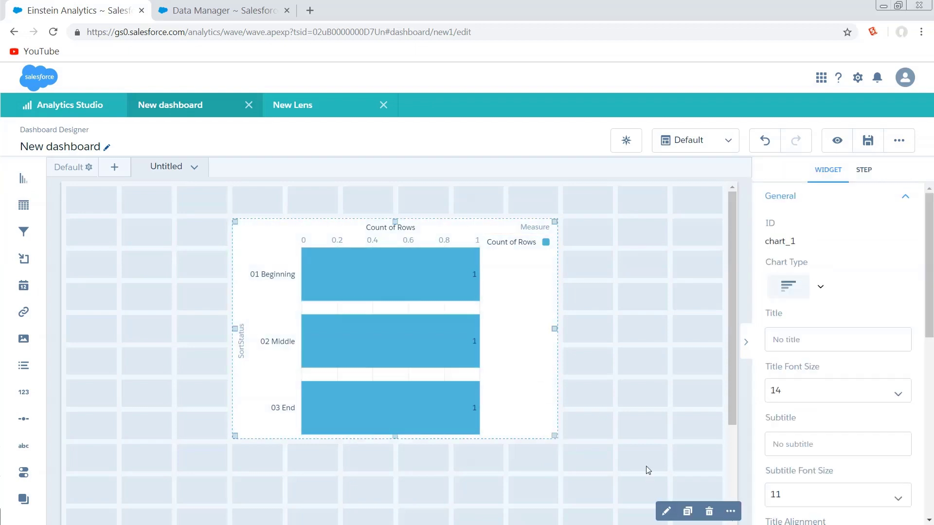
pyautogui.click(662, 509)
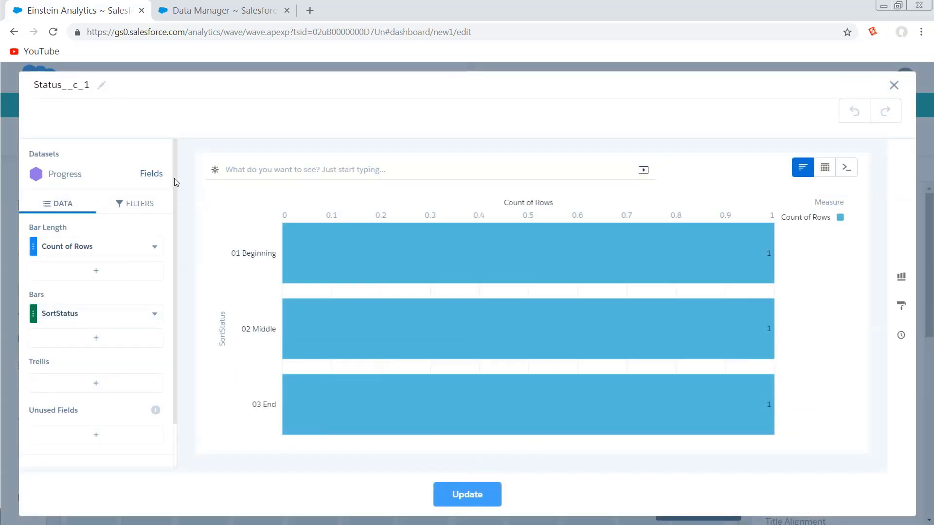
pyautogui.click(893, 85)
pyautogui.click(303, 107)
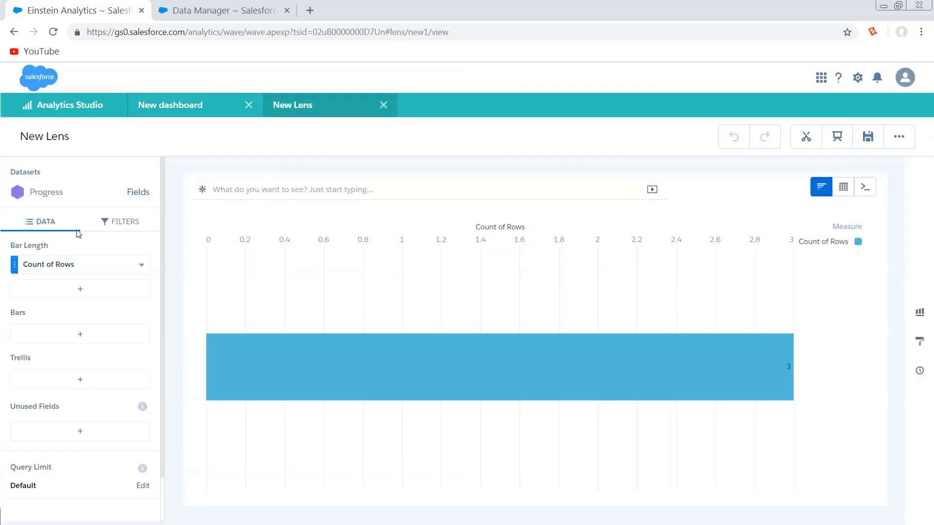
# Step: Open the display-value settings for the Progress dataset's SortStatus field
pyautogui.click(138, 192)
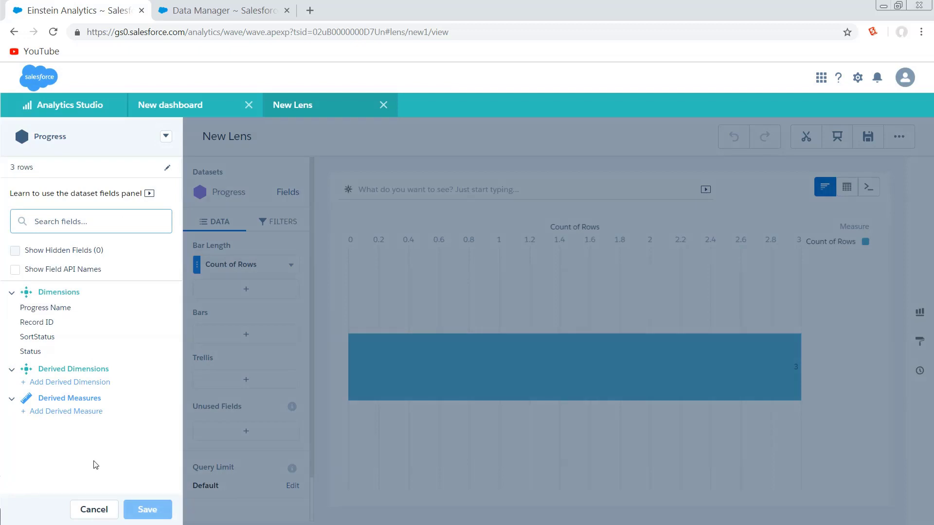
pyautogui.moveTo(100, 338)
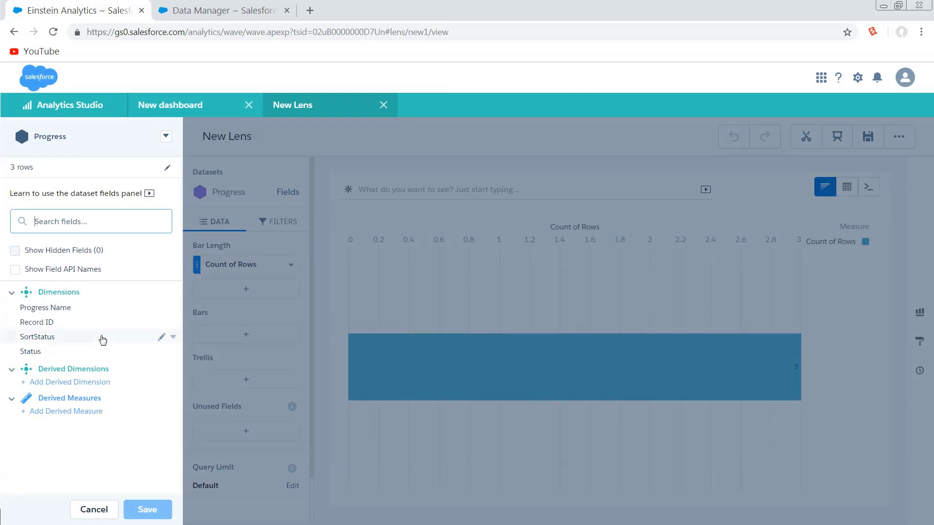
pyautogui.click(175, 340)
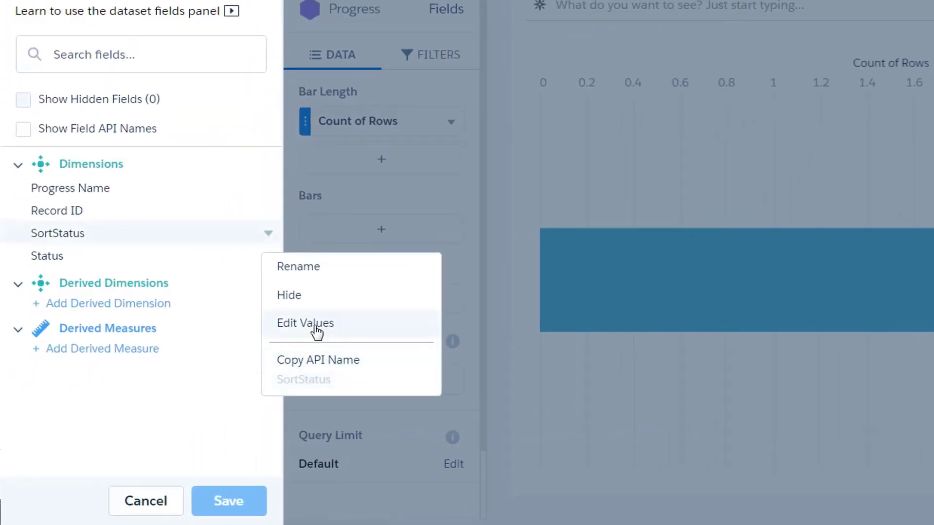
pyautogui.click(317, 325)
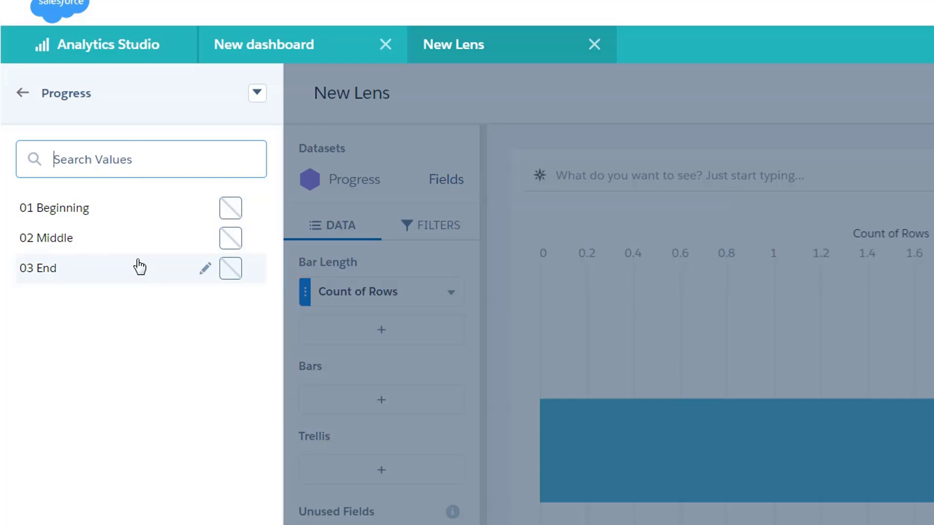
# Step: Strip the 01, 02 and 03 prefixes so the values read Beginning, Middle and End
pyautogui.click(200, 214)
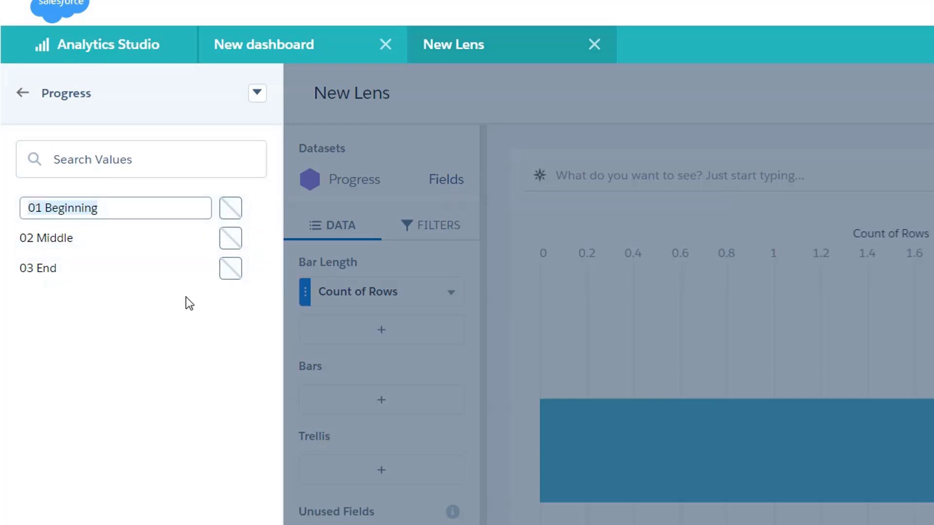
pyautogui.click(45, 210)
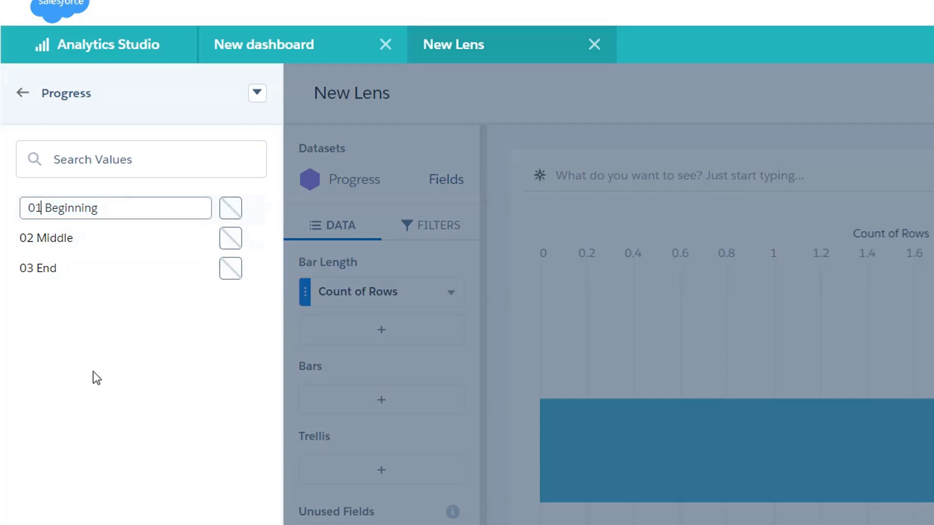
pyautogui.press('BackSpace')
pyautogui.press('BackSpace')
pyautogui.press('BackSpace')
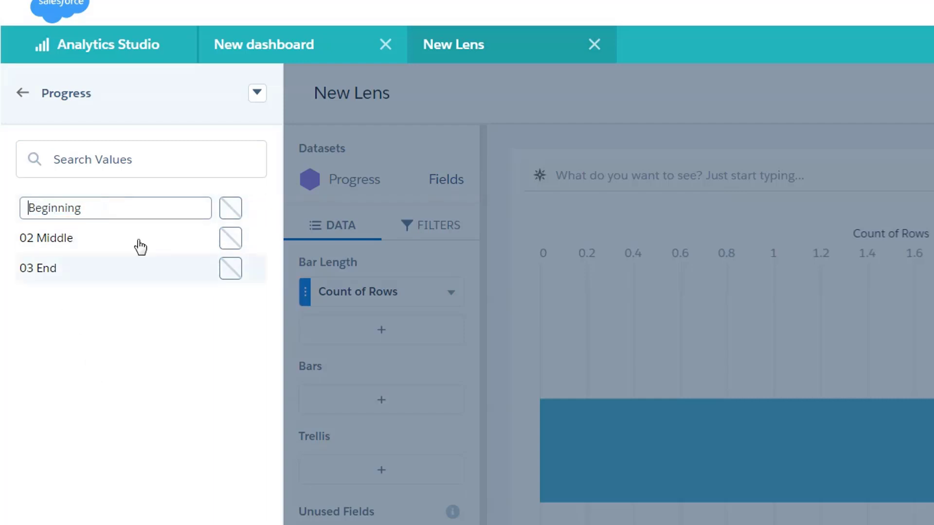
pyautogui.press('Return')
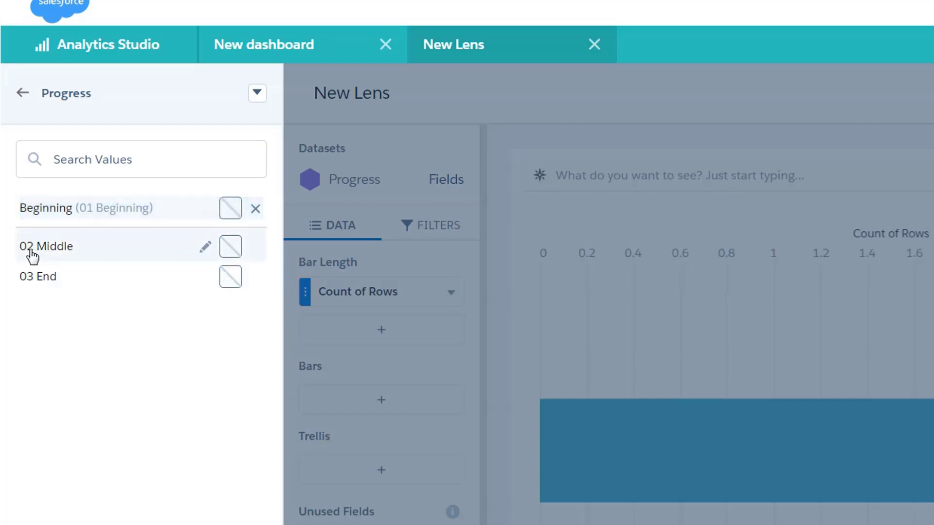
pyautogui.click(29, 256)
pyautogui.click(46, 249)
pyautogui.press('BackSpace')
pyautogui.press('BackSpace')
pyautogui.press('BackSpace')
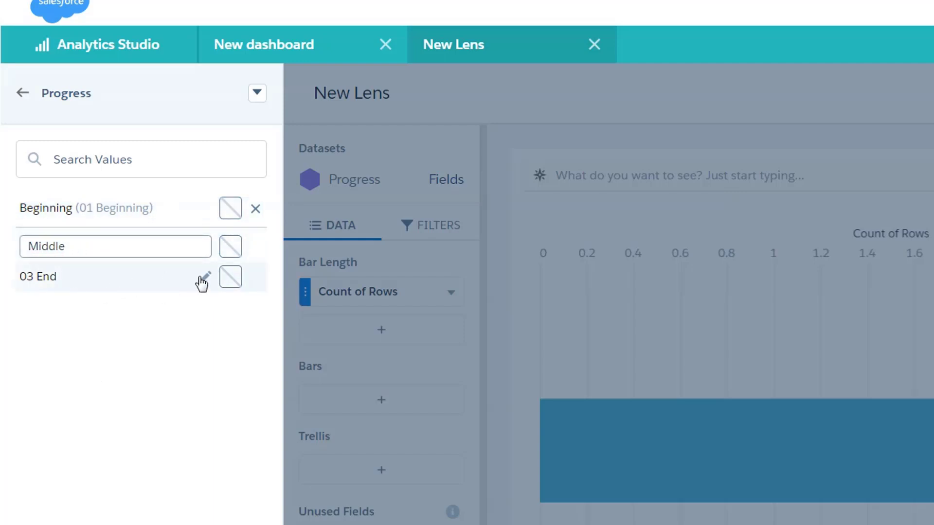
pyautogui.press('Return')
pyautogui.click(208, 281)
pyautogui.click(41, 276)
pyautogui.press('BackSpace')
pyautogui.press('BackSpace')
pyautogui.press('BackSpace')
pyautogui.press('Return')
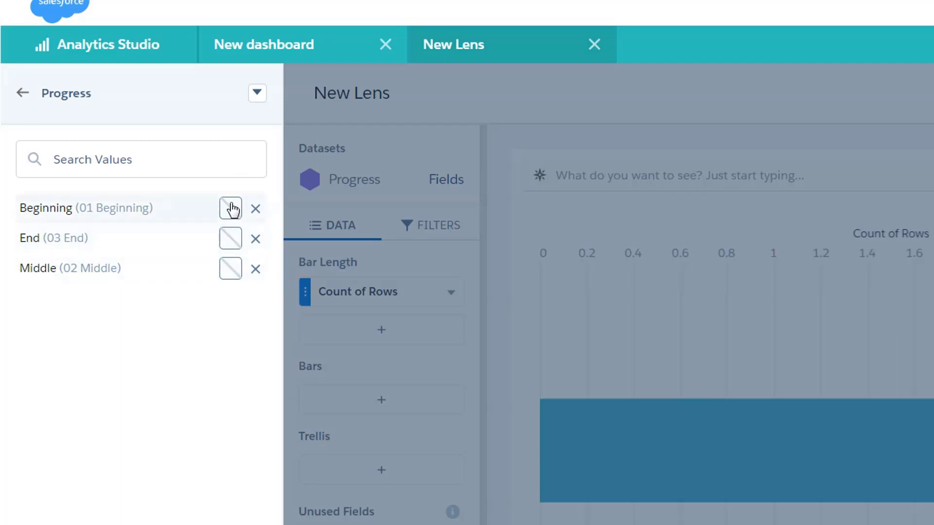
# Step: Colour the Beginning value red, End blue and Middle purple
pyautogui.click(232, 209)
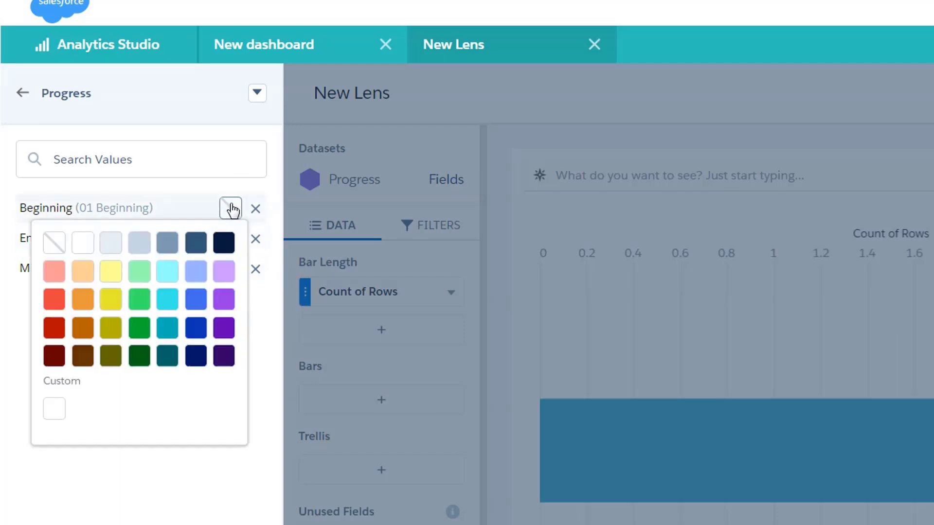
pyautogui.click(54, 299)
pyautogui.click(230, 238)
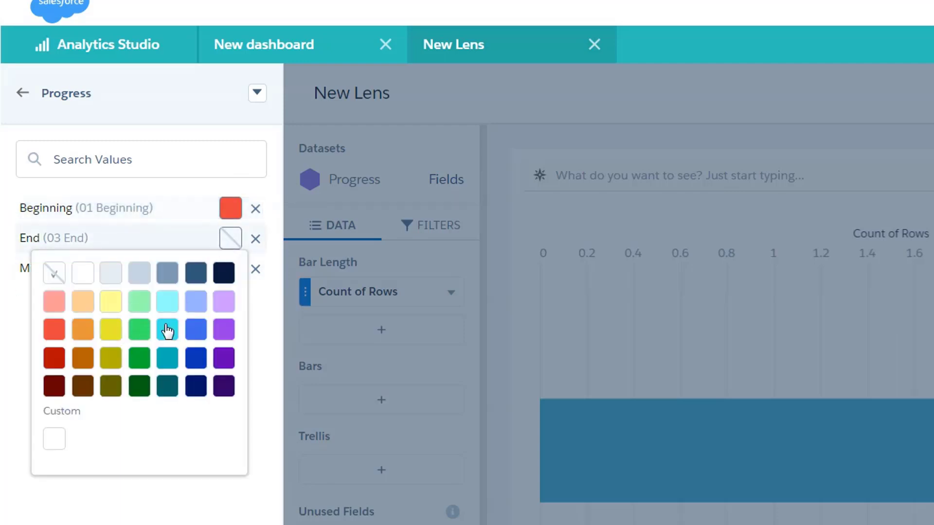
pyautogui.click(196, 329)
pyautogui.click(238, 265)
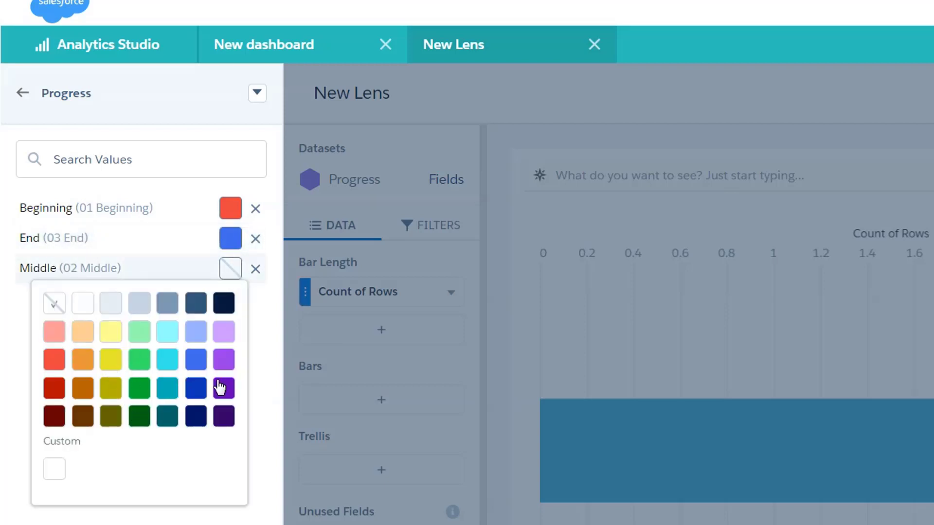
pyautogui.click(227, 362)
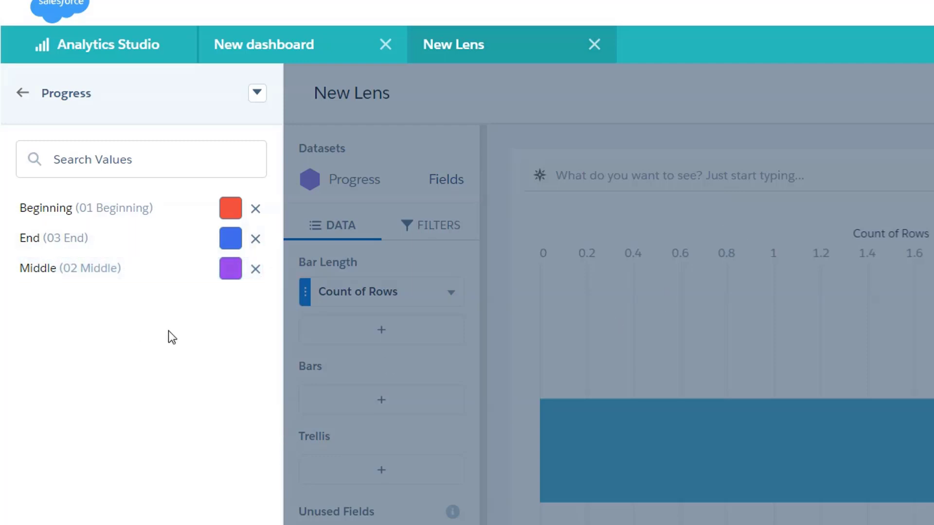
# Step: Save the value changes to the Progress dataset and return to the New dashboard
pyautogui.click(23, 93)
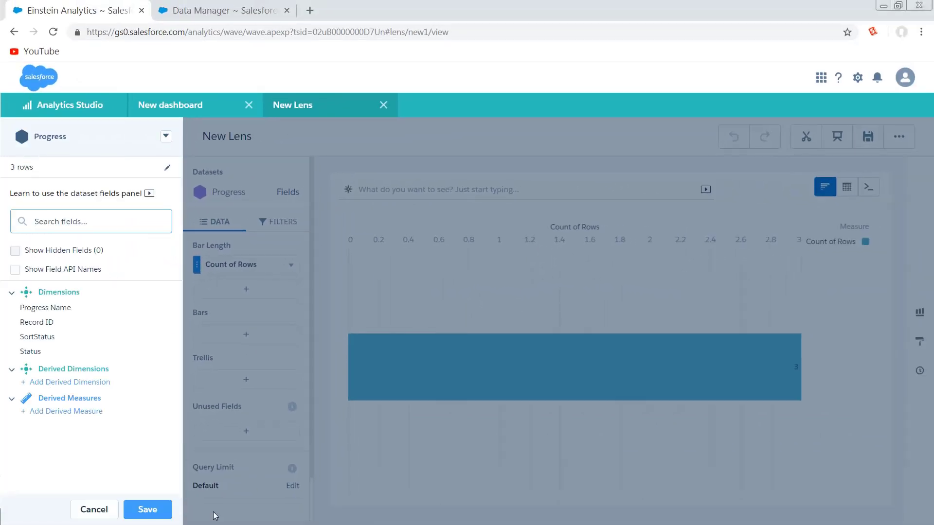
pyautogui.click(148, 506)
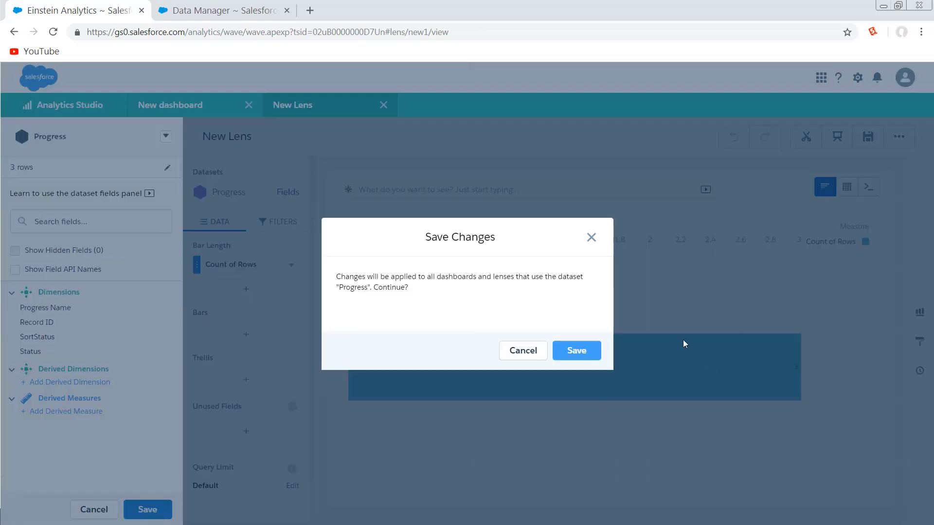
pyautogui.click(583, 362)
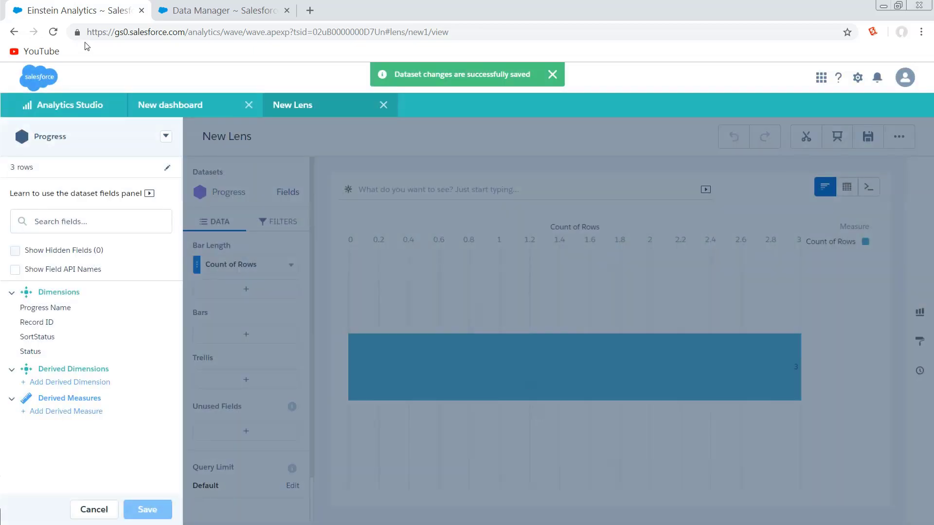
pyautogui.click(192, 105)
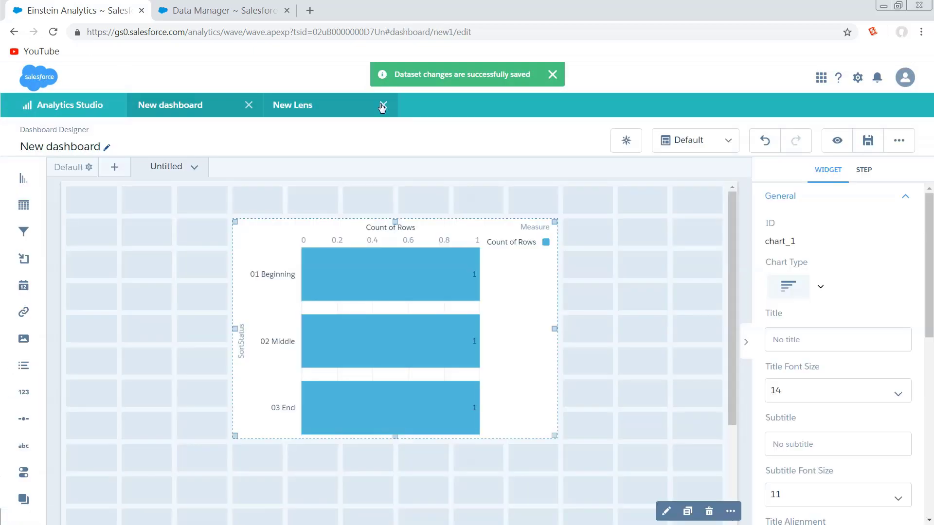
pyautogui.click(181, 350)
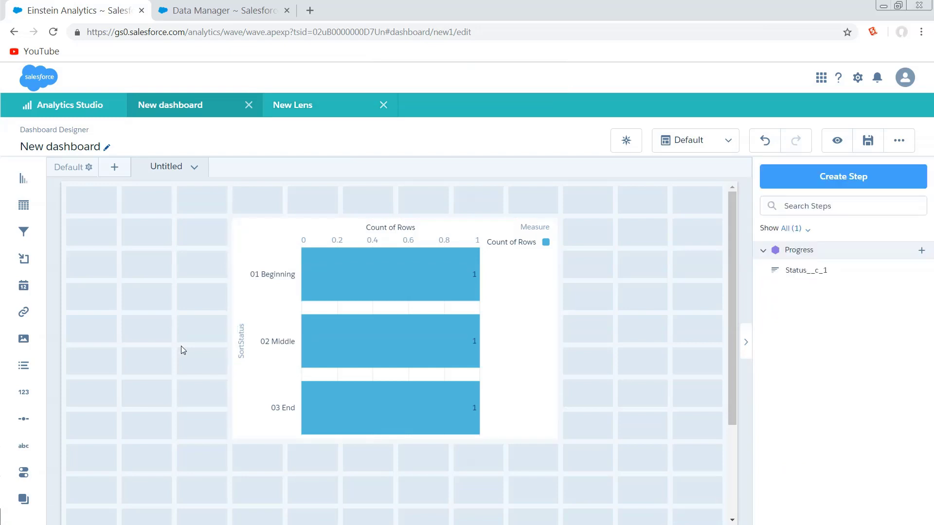
# Step: Copy the dashboard JSON, reload the page, and paste the JSON back to refresh the chart
pyautogui.hotkey('ctrl', 'e')
pyautogui.hotkey('ctrl', 'a')
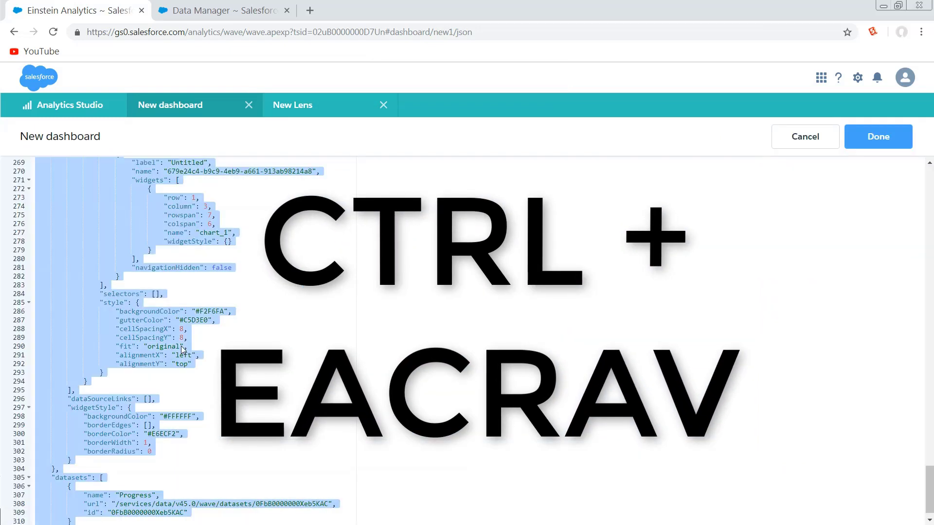
pyautogui.hotkey('ctrl', 'c')
pyautogui.hotkey('ctrl', 'r')
pyautogui.hotkey('ctrl', 'a')
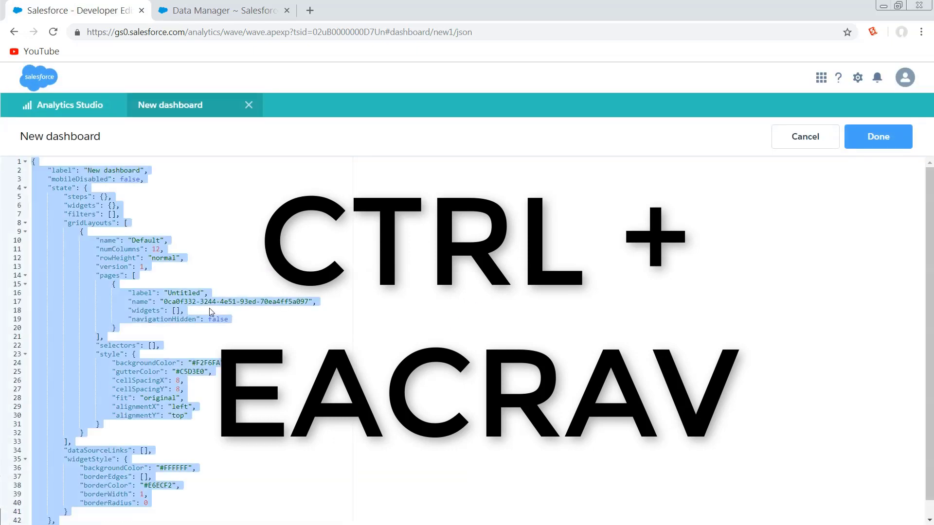
pyautogui.hotkey('ctrl', 'v')
pyautogui.click(877, 139)
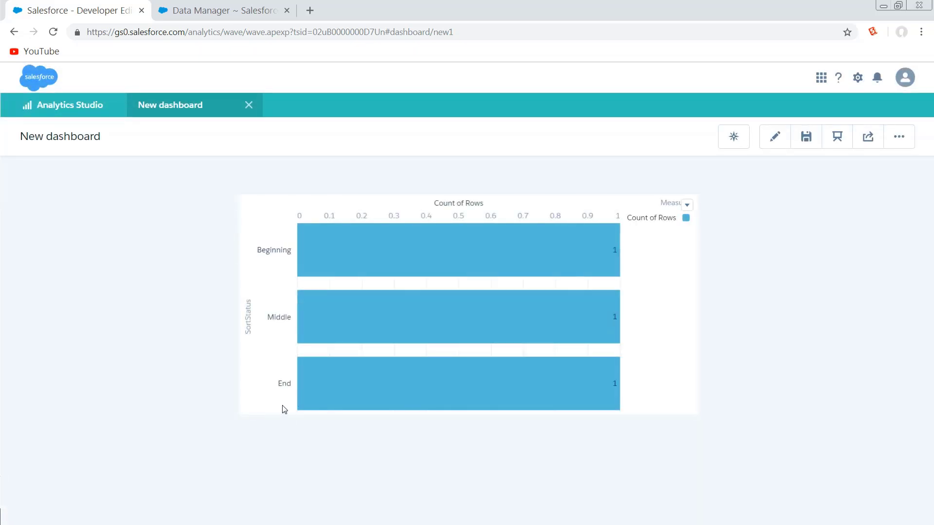
# Step: In edit mode, change the chart type from bar to Donut
pyautogui.click(773, 139)
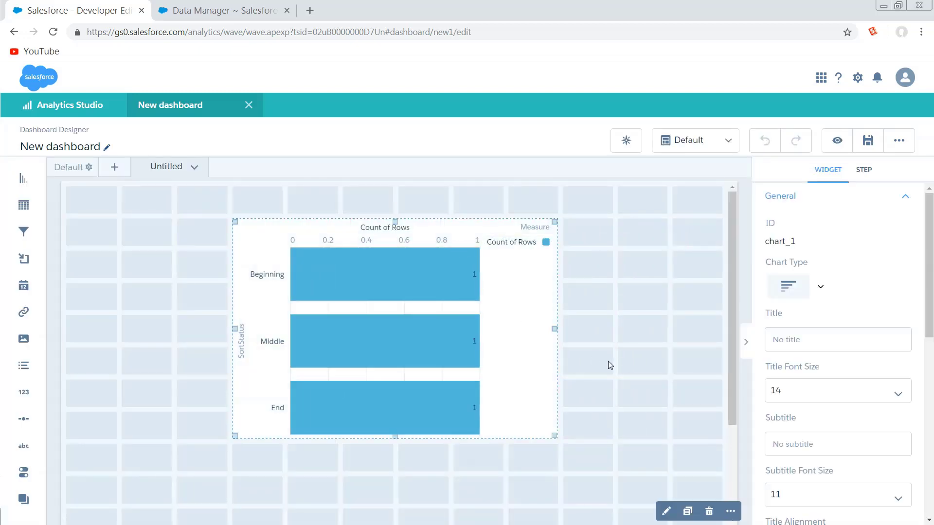
pyautogui.click(796, 292)
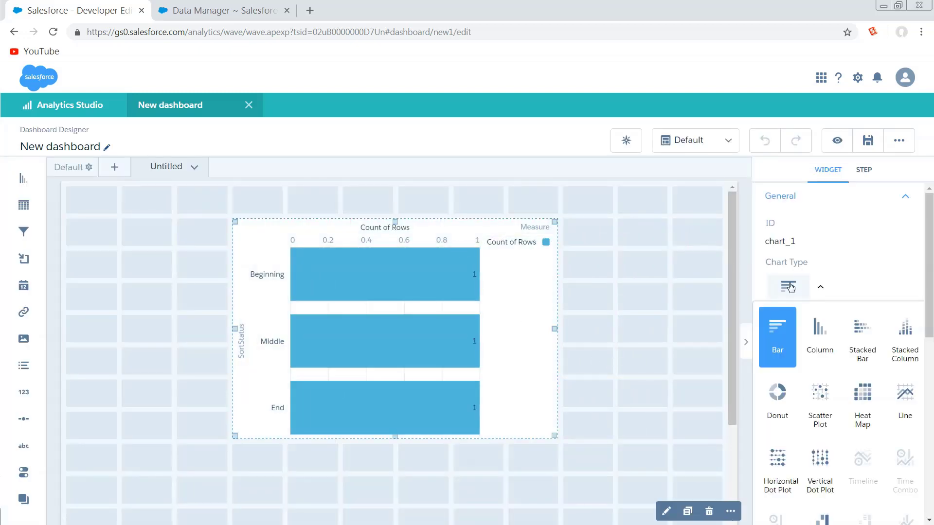
pyautogui.click(786, 401)
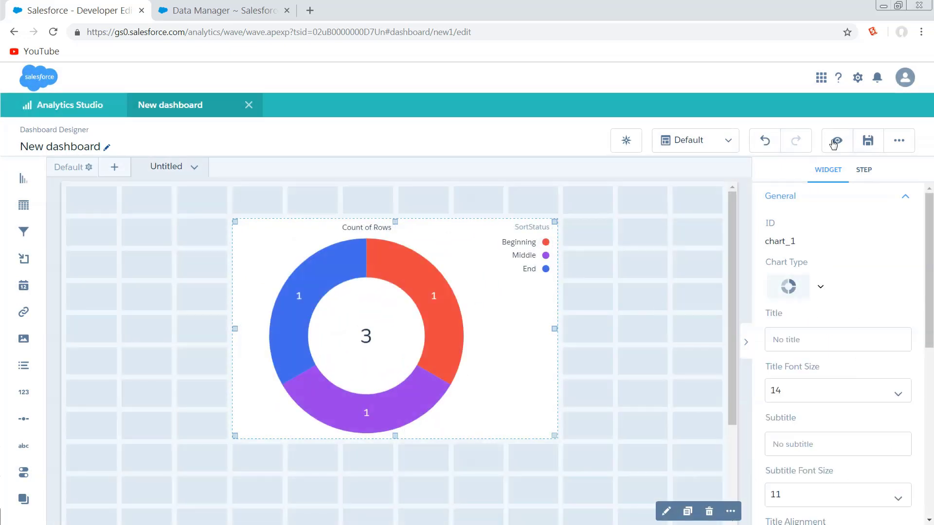
# Step: Preview the dashboard showing the donut chart
pyautogui.click(836, 141)
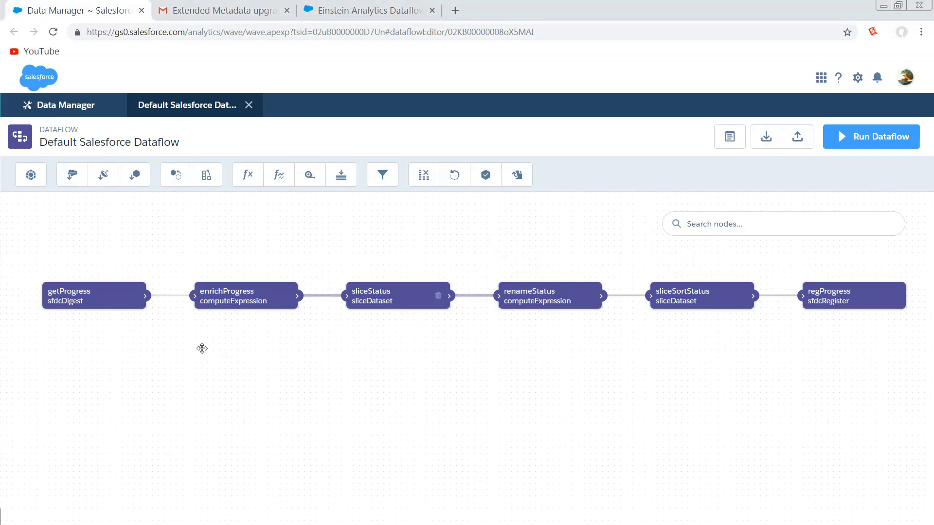
# Step: Check enrichProgress without changes, then save the sliceStatus node
pyautogui.click(242, 299)
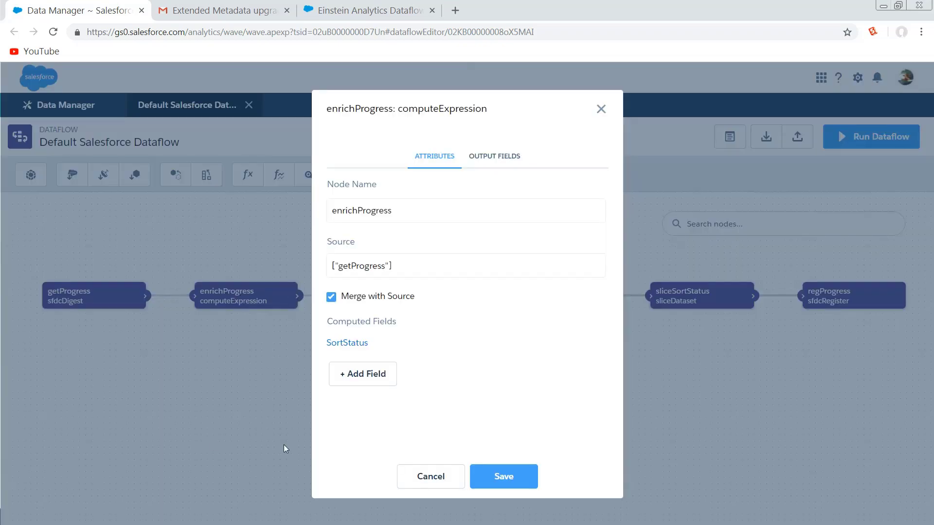
pyautogui.click(400, 474)
pyautogui.click(395, 290)
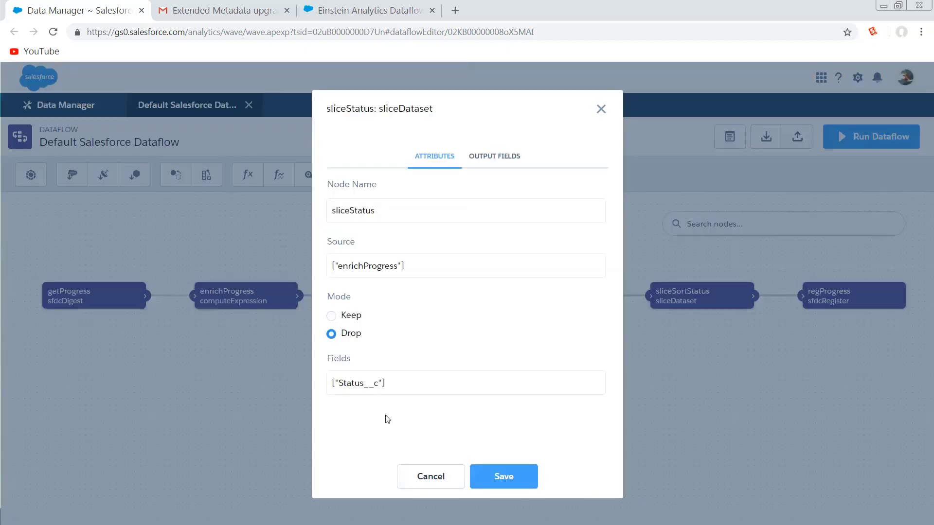
pyautogui.click(521, 477)
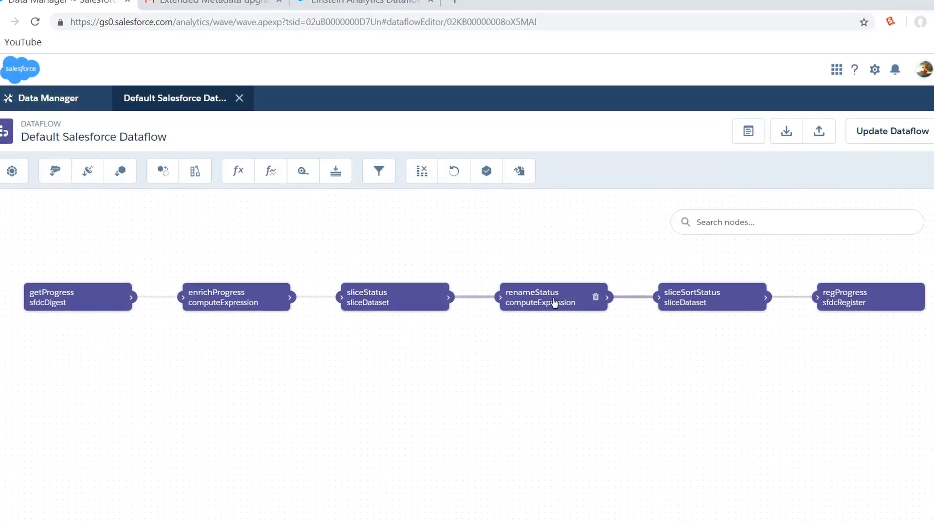
# Step: Inspect renameStatus's Status__c computed field, then save the sliceSortStatus node
pyautogui.click(555, 302)
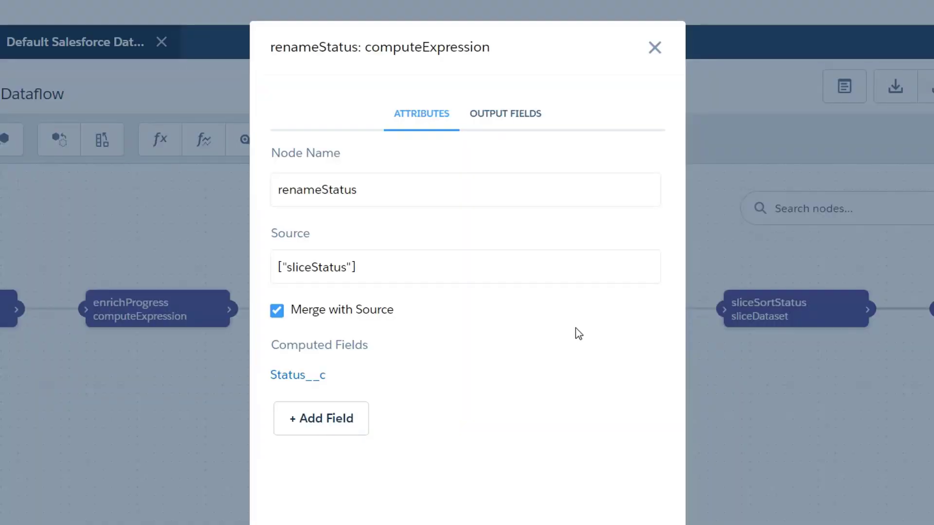
pyautogui.click(311, 385)
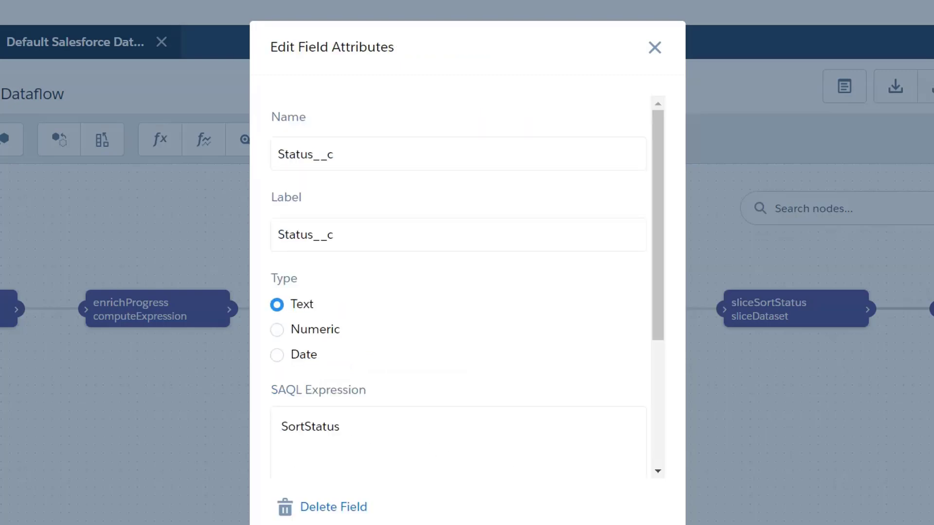
pyautogui.press('Escape')
pyautogui.press('Escape')
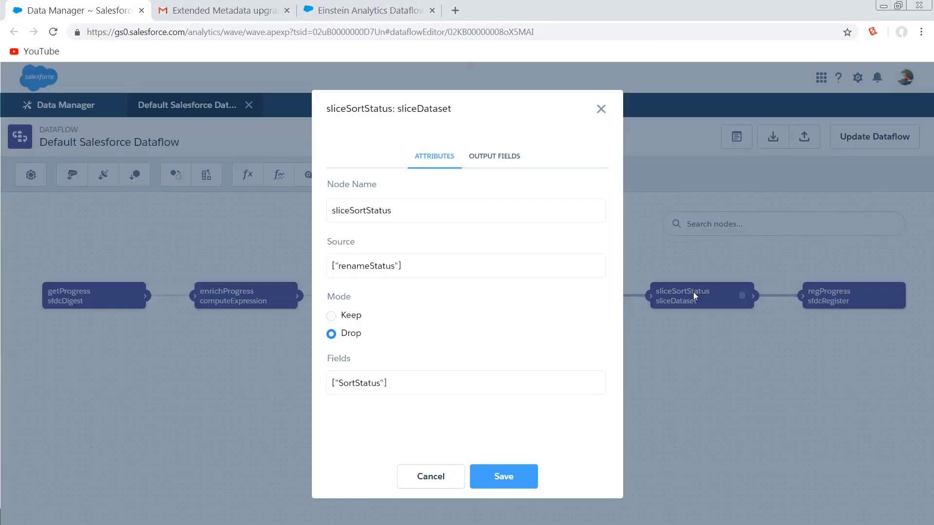
pyautogui.click(504, 477)
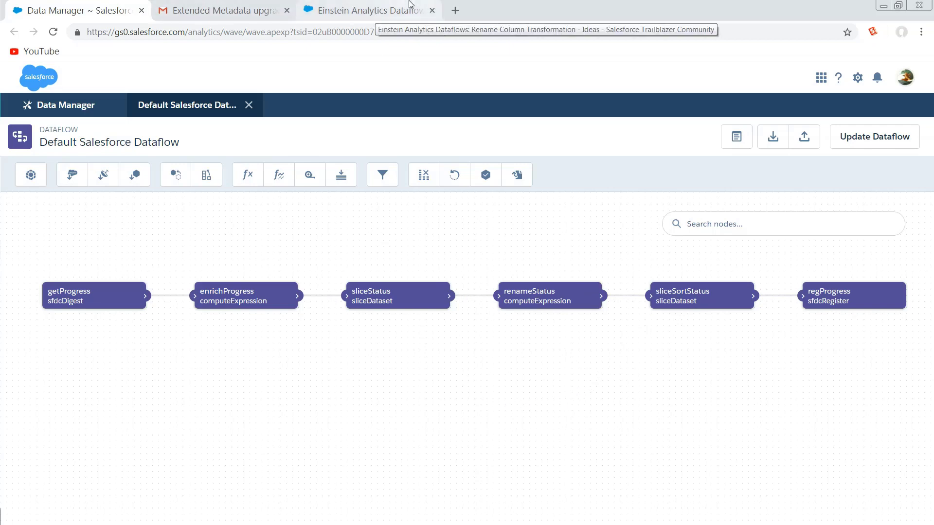
# Step: Bring up the 'Einstein Analytics Dataflows: Rename Column Transformation' idea page
pyautogui.click(354, 7)
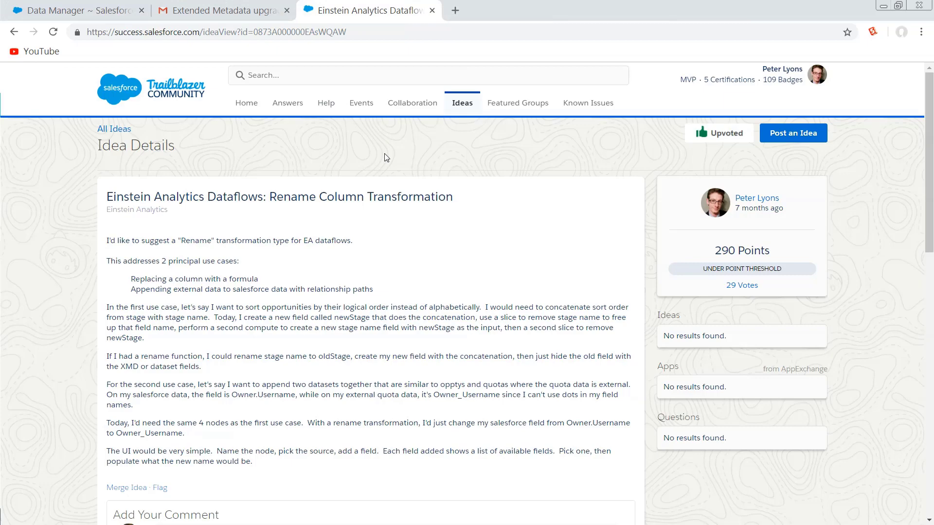